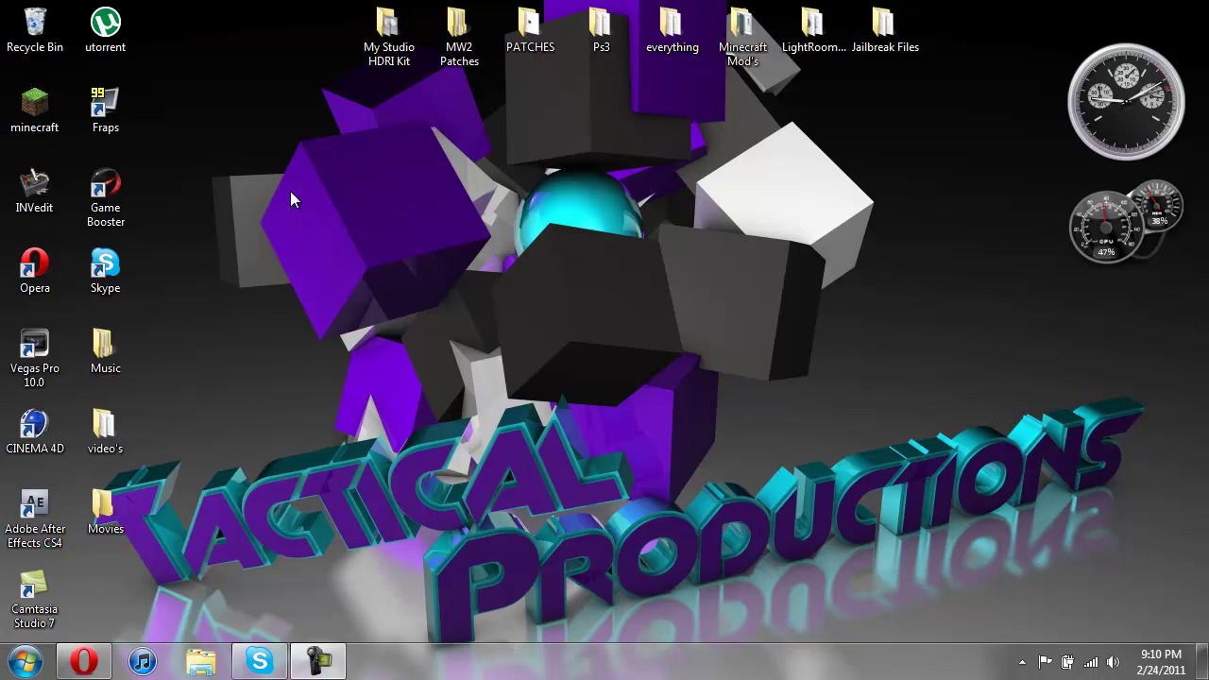
- Launch the INVedit application from the INVedit folder on the desktop and close the folder window
drag(42, 191, 658, 217)
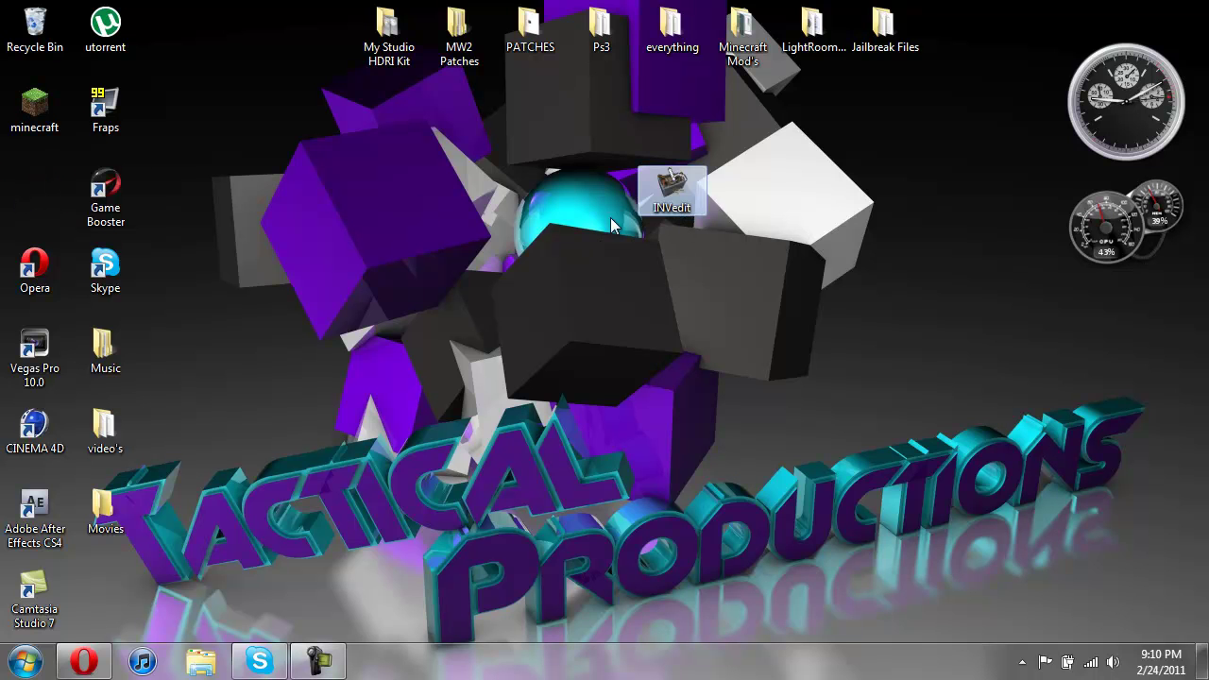
double_click(661, 185)
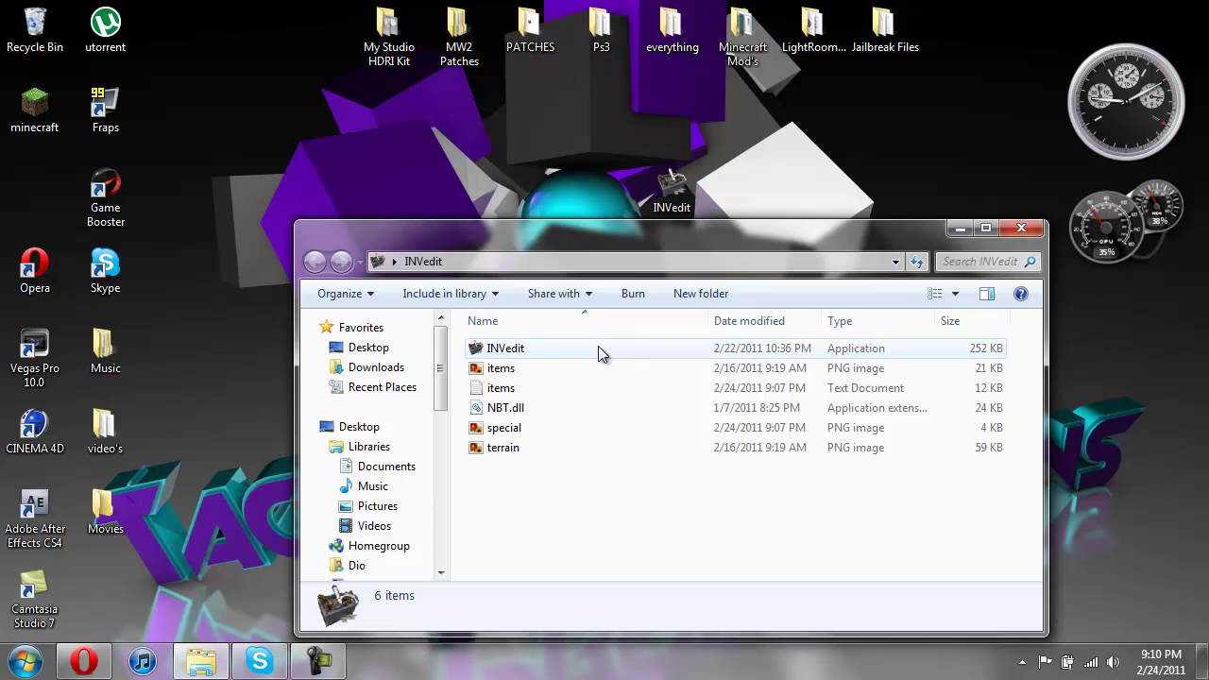
double_click(597, 349)
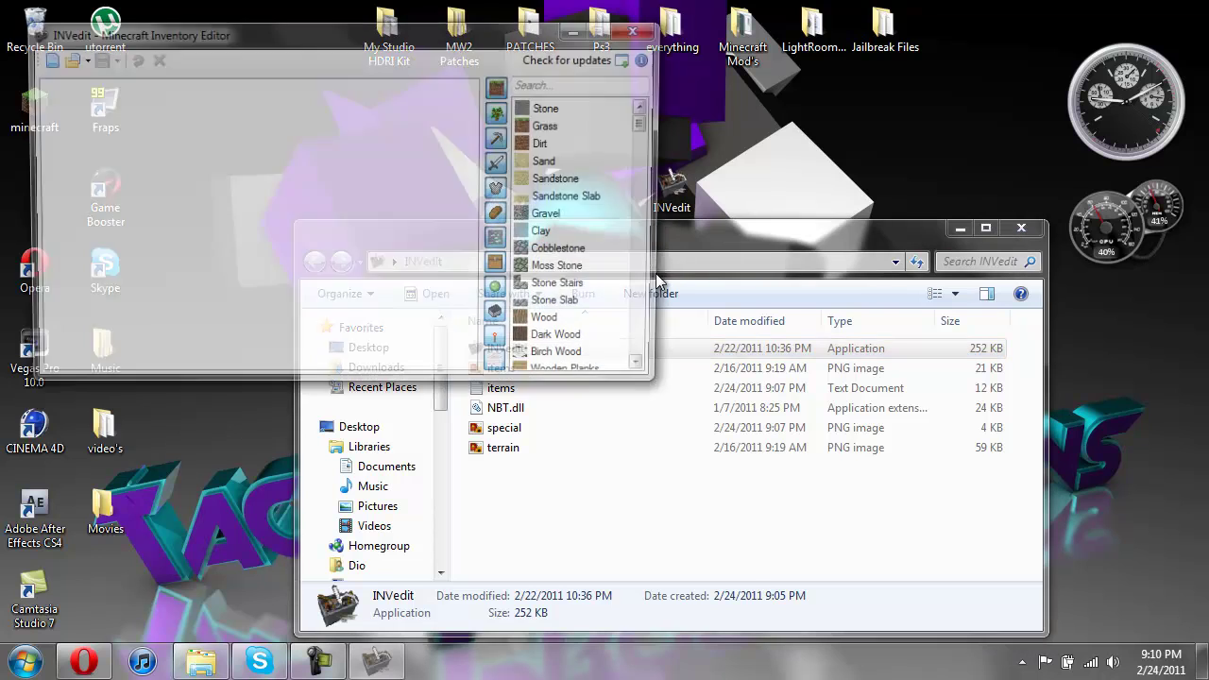
drag(521, 30, 816, 195)
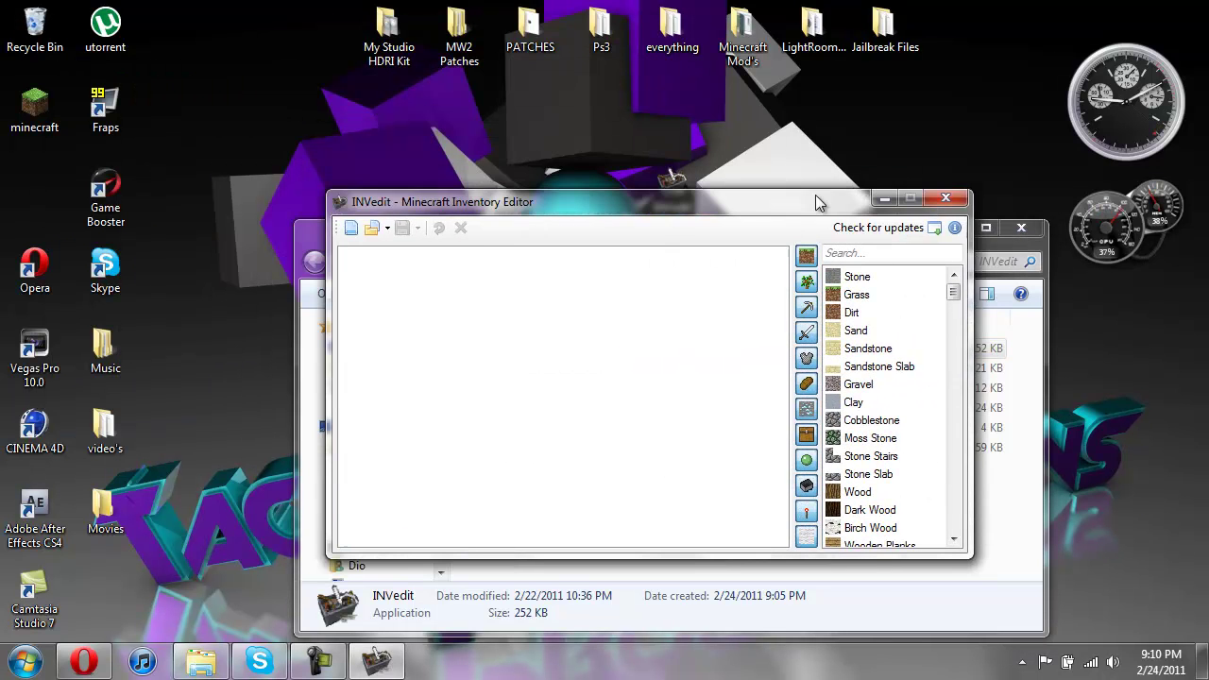
click(1033, 227)
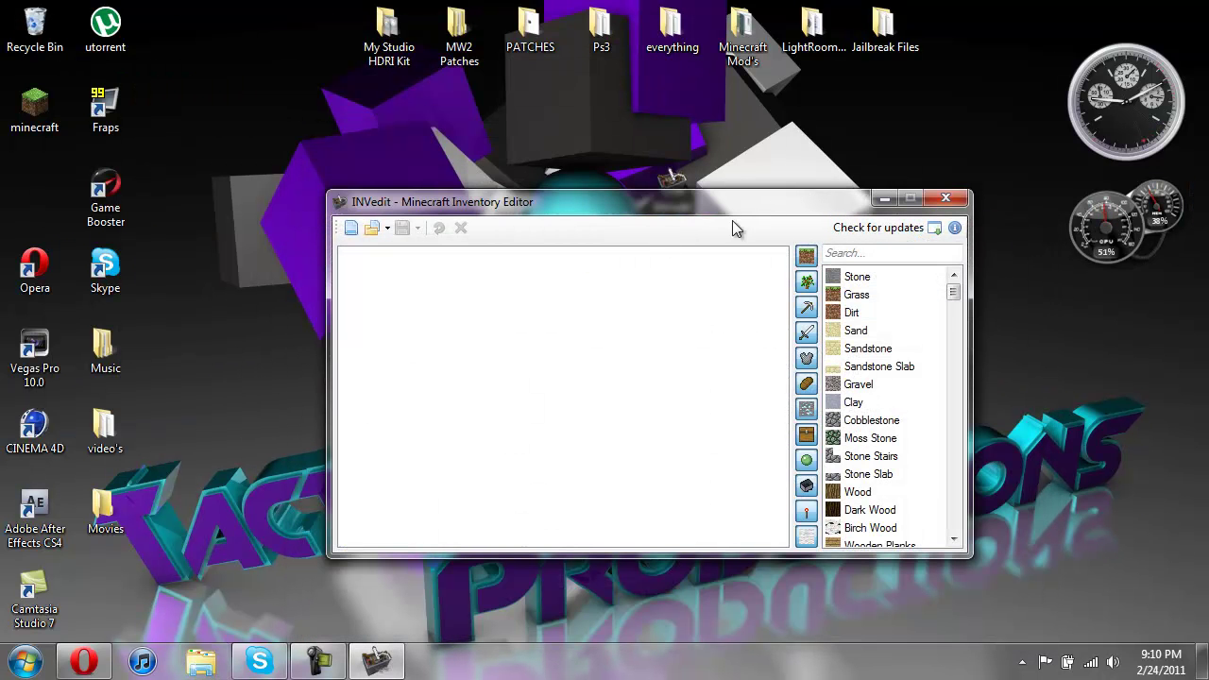
- Search the INVedit item list for "bed" and for "reds", and close the editor
click(853, 251)
text(bed)
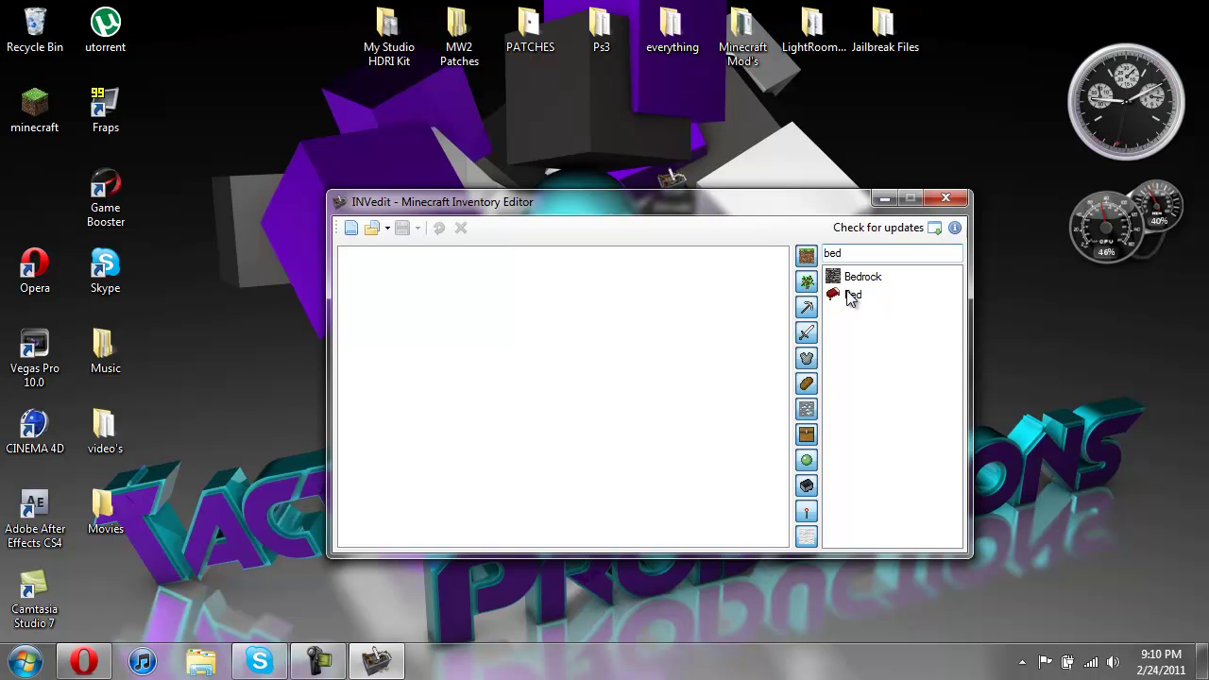
key(BackSpace)
key(BackSpace)
key(BackSpace)
text(reds)
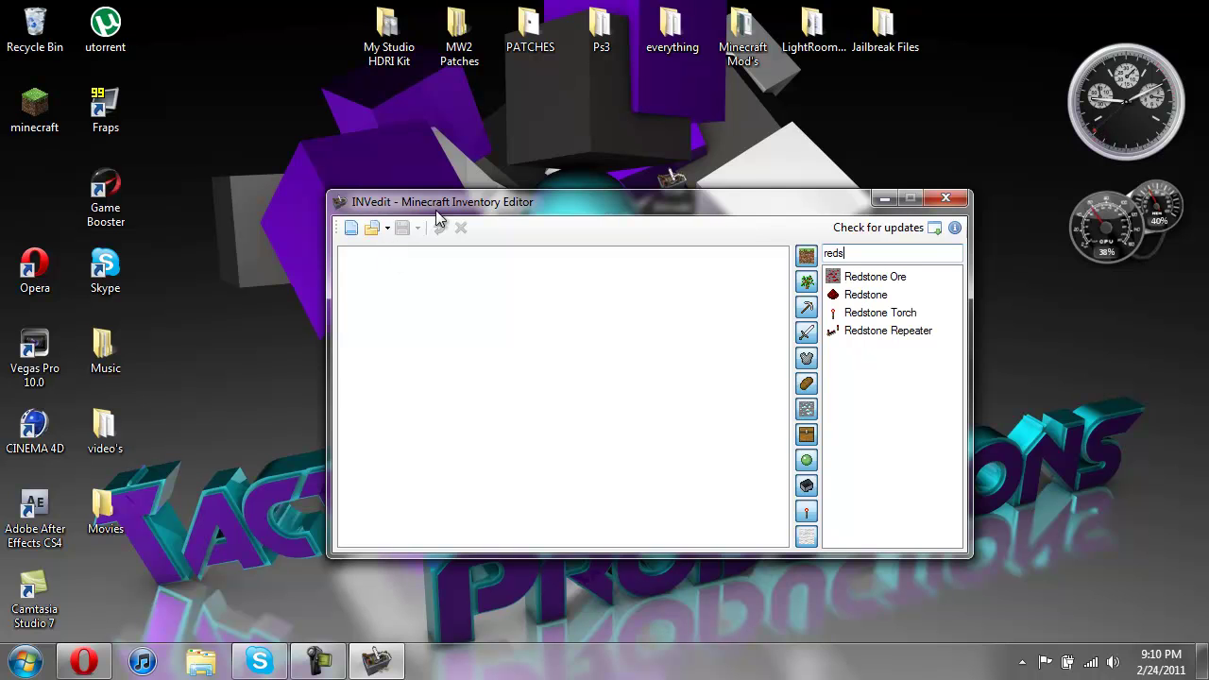
drag(543, 201, 472, 179)
click(862, 176)
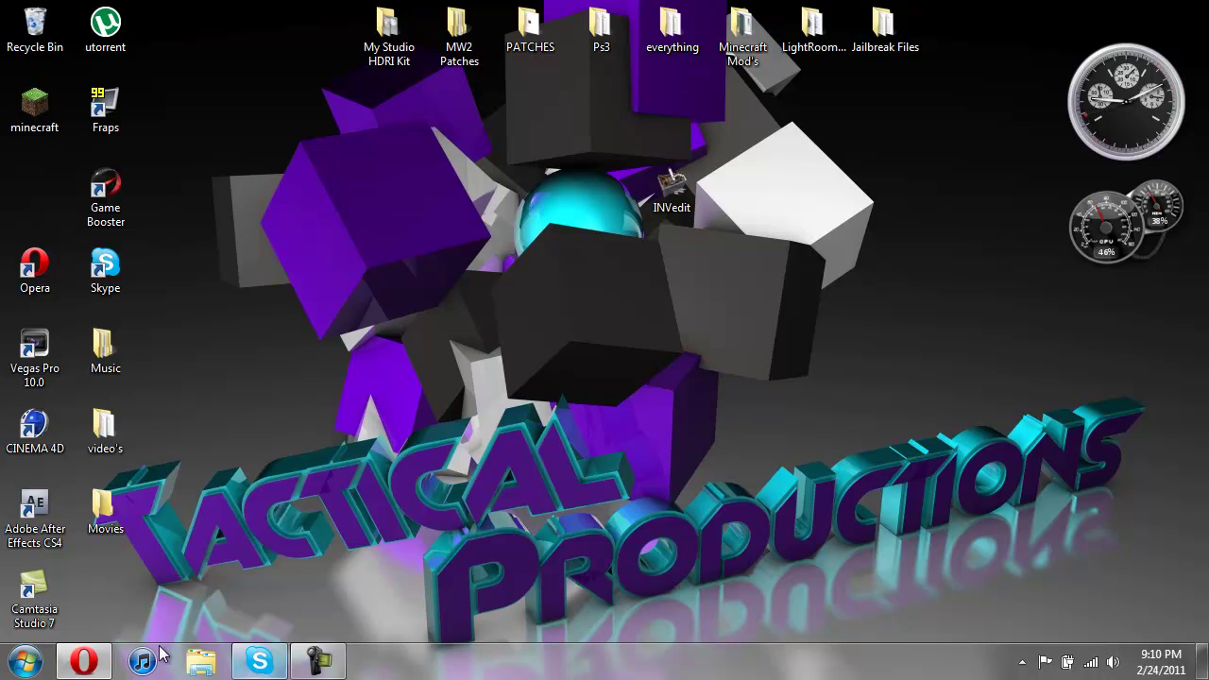
- Switch to Opera and download INVedit.zip from the forum post's main download link, saving it to the Desktop
click(83, 661)
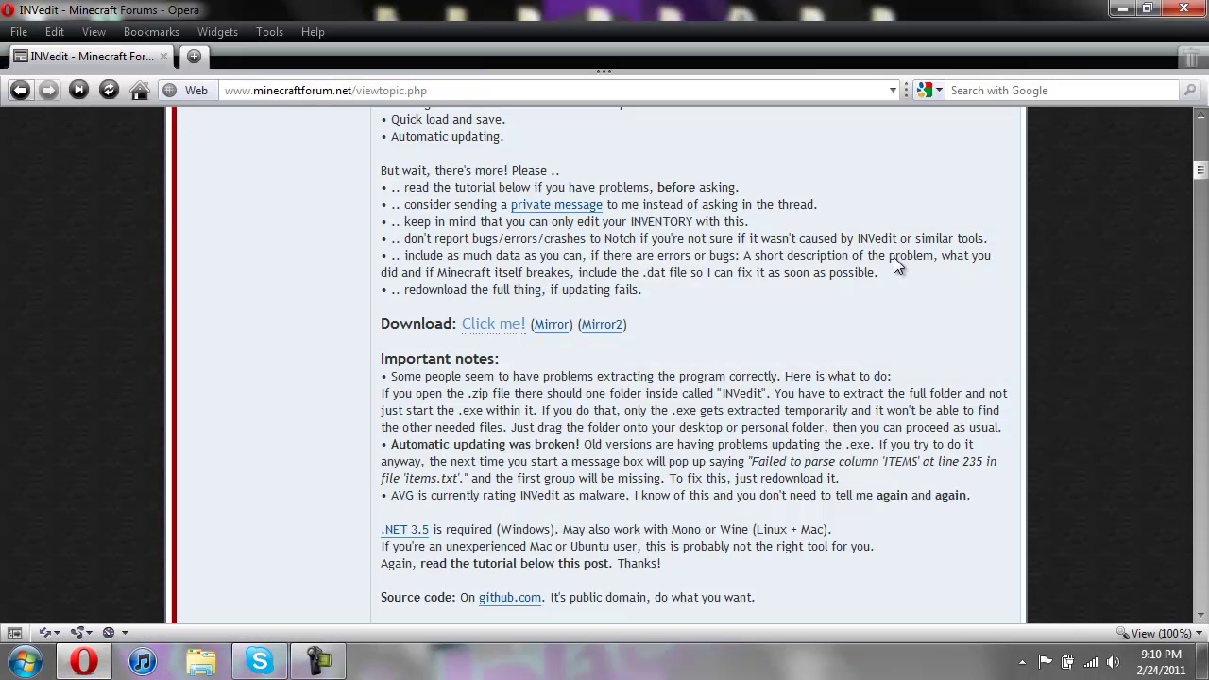
drag(1200, 172, 1203, 145)
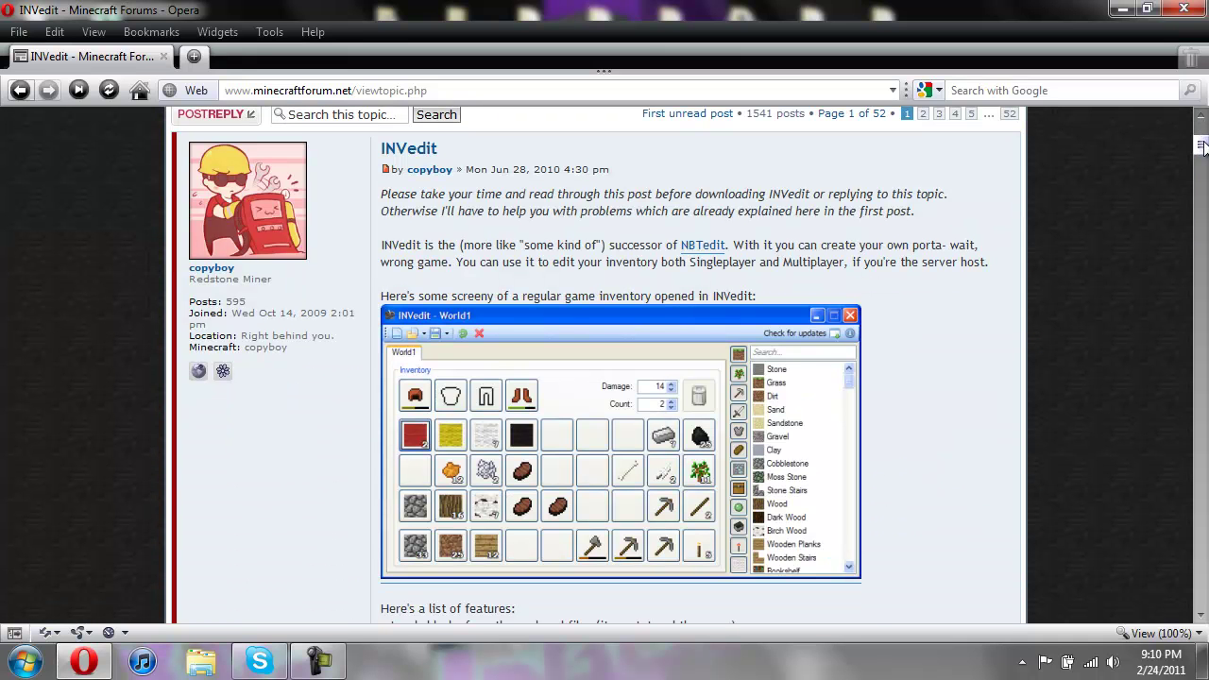
drag(1202, 145, 1202, 177)
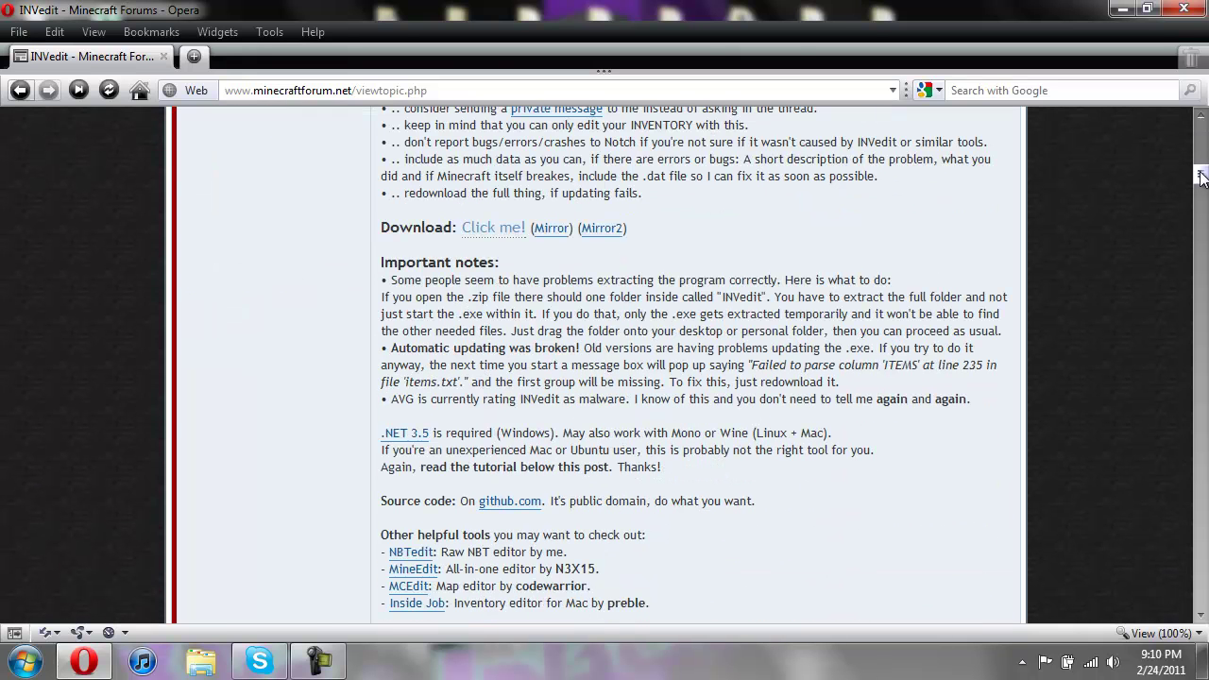
click(480, 230)
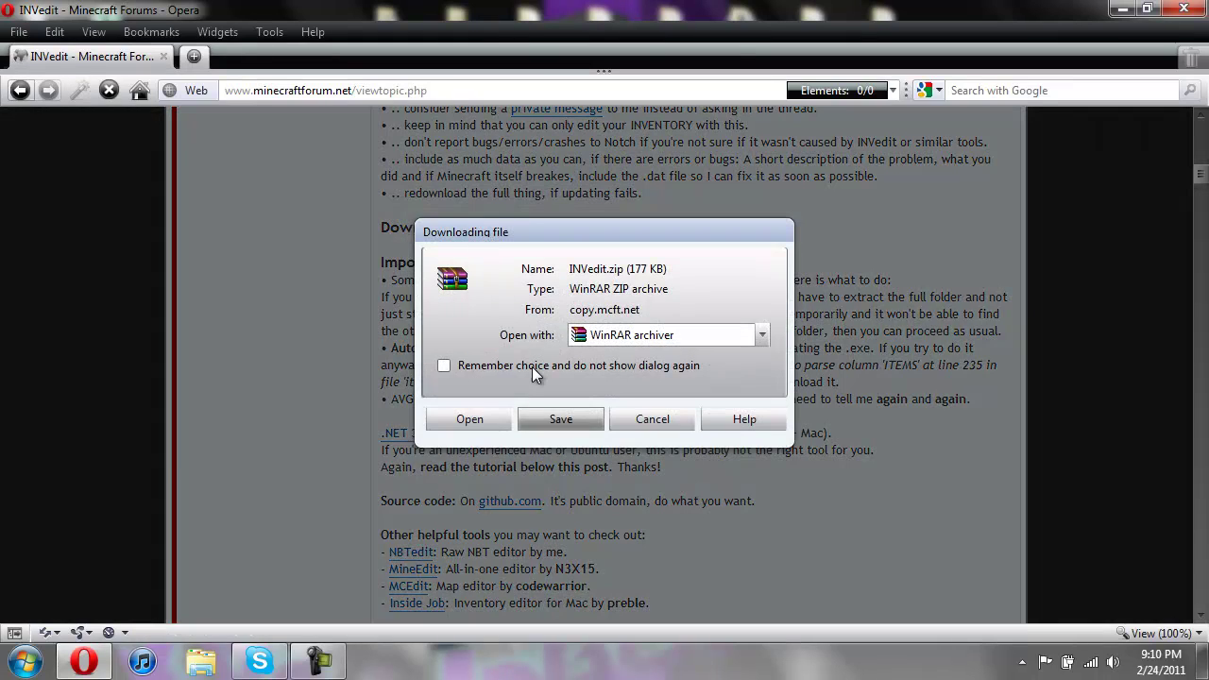
click(557, 418)
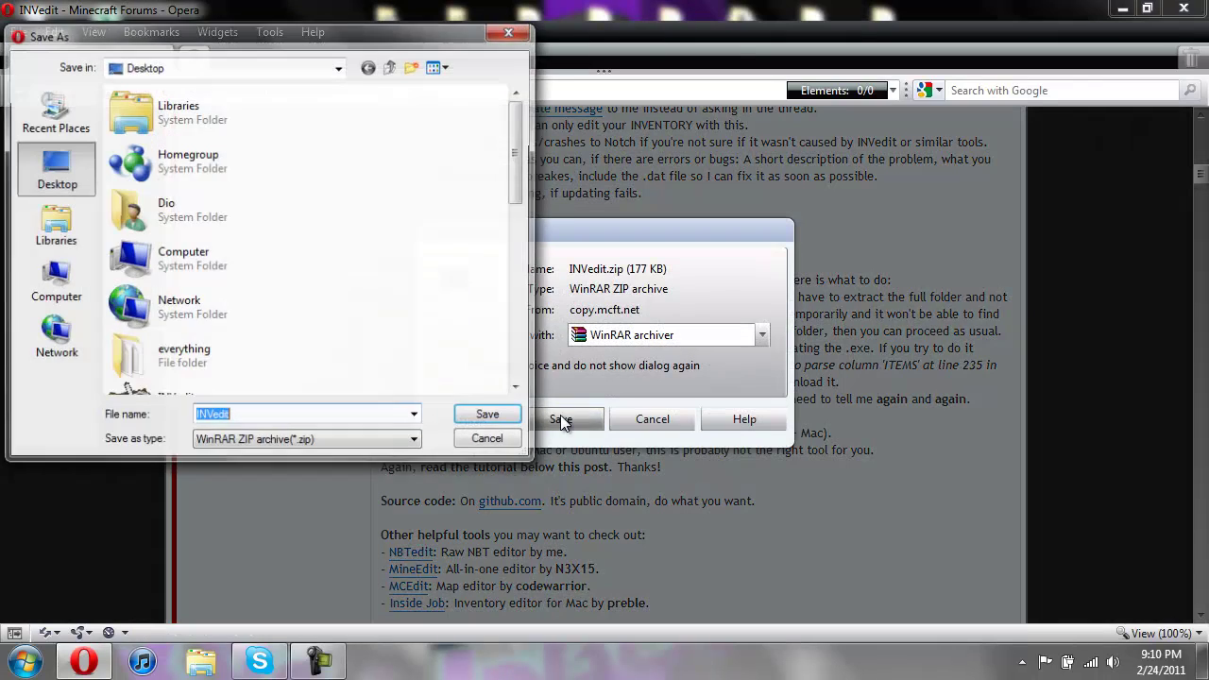
click(490, 418)
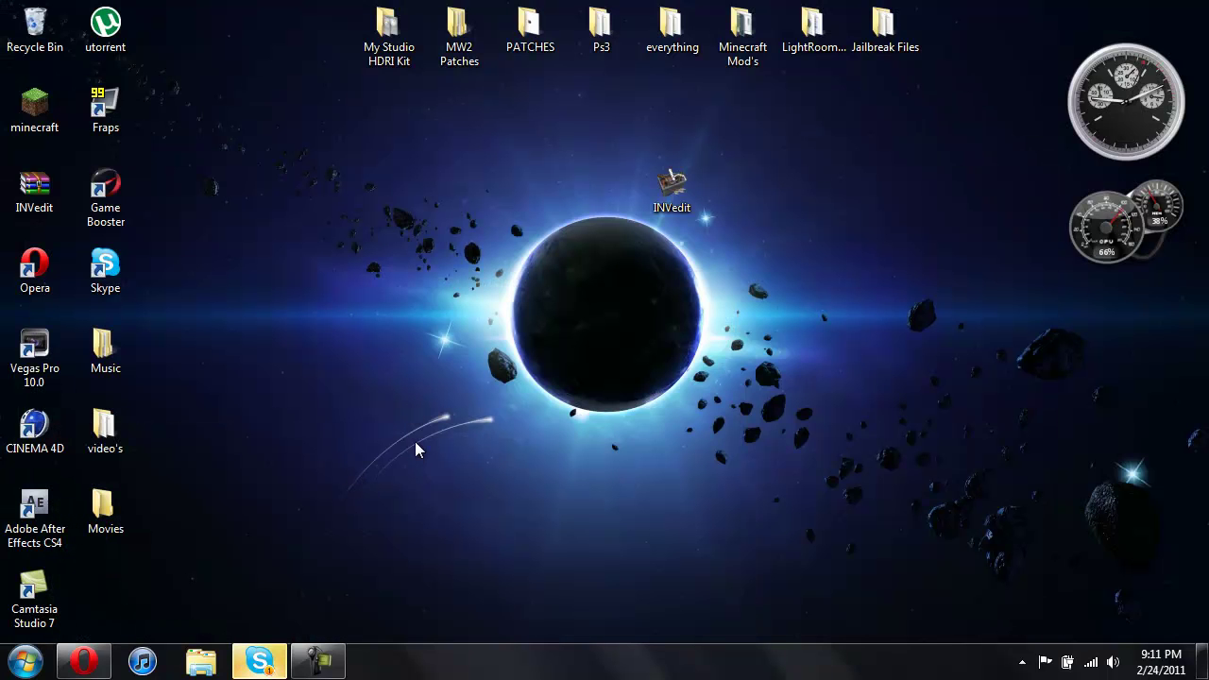
- Open the downloaded INVedit archive and move the old INVedit desktop folder to the Recycle Bin
drag(34, 189, 530, 269)
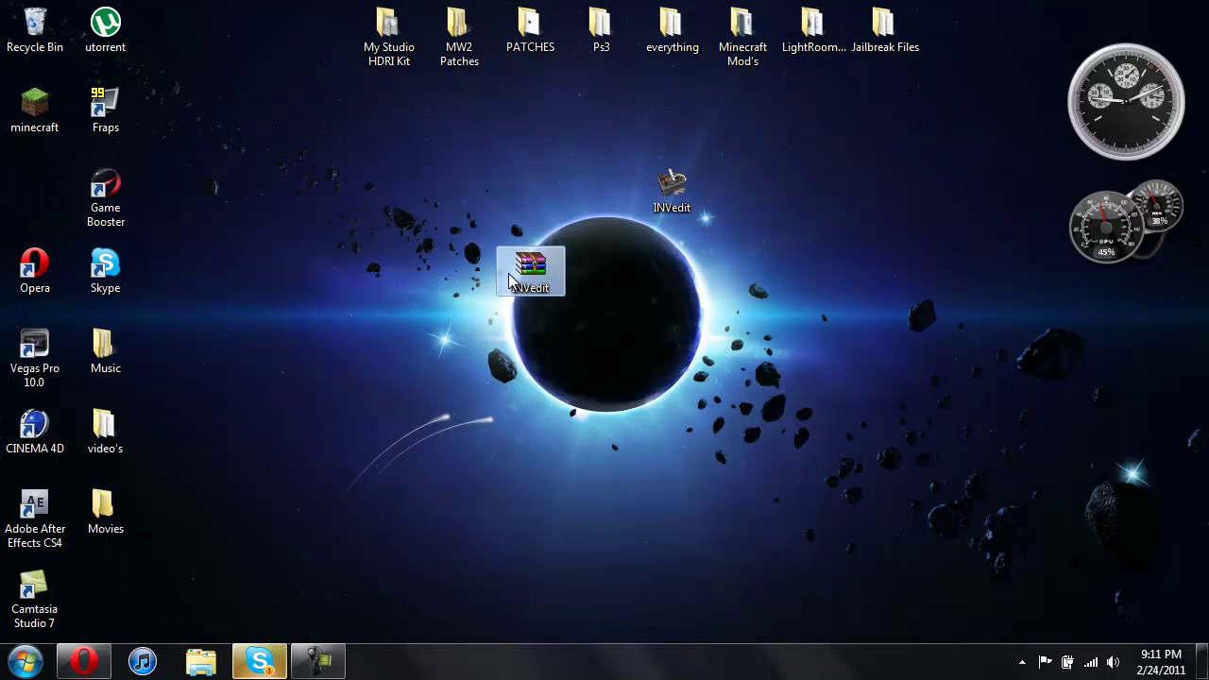
drag(658, 196, 22, 177)
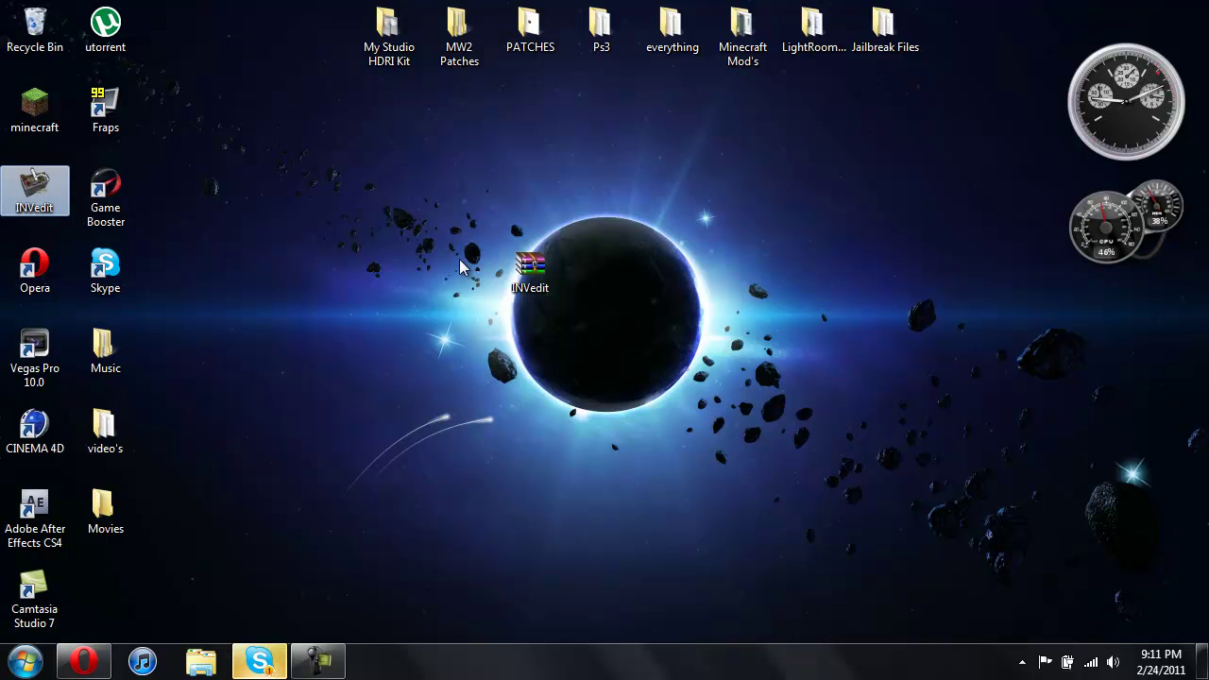
double_click(532, 269)
drag(494, 129, 715, 133)
drag(34, 189, 30, 39)
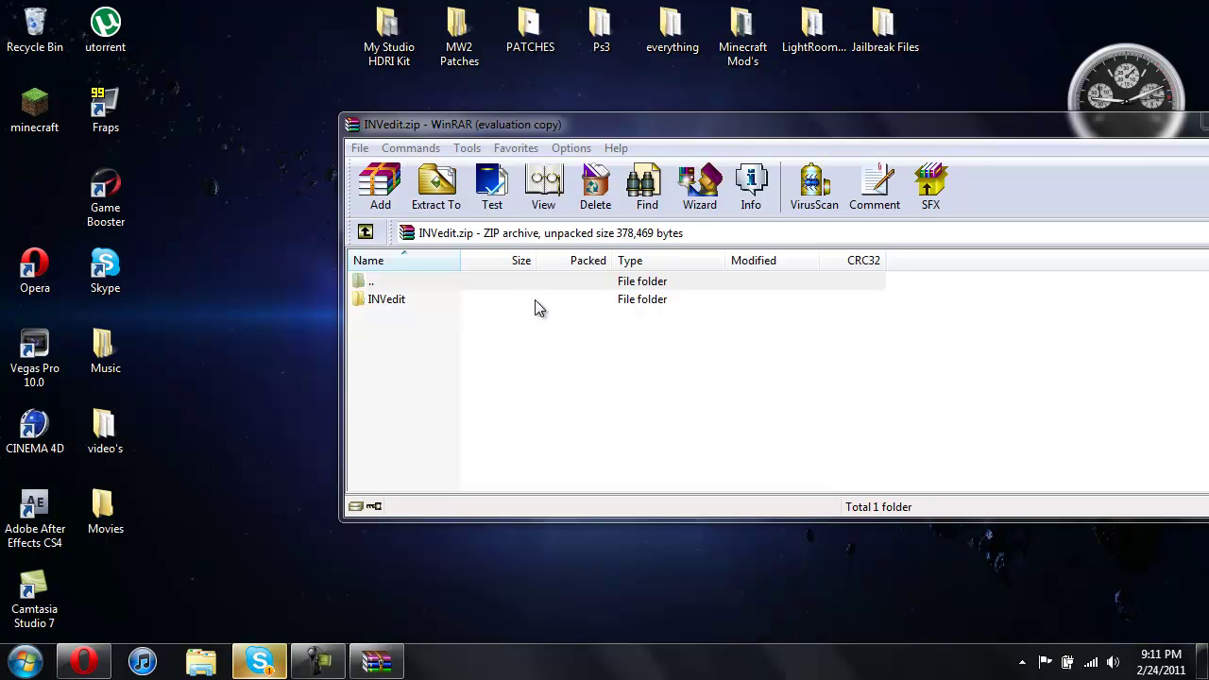
- Extract the INVedit folder from the archive onto the desktop and move the INVedit archive to the Recycle Bin
drag(537, 294, 240, 188)
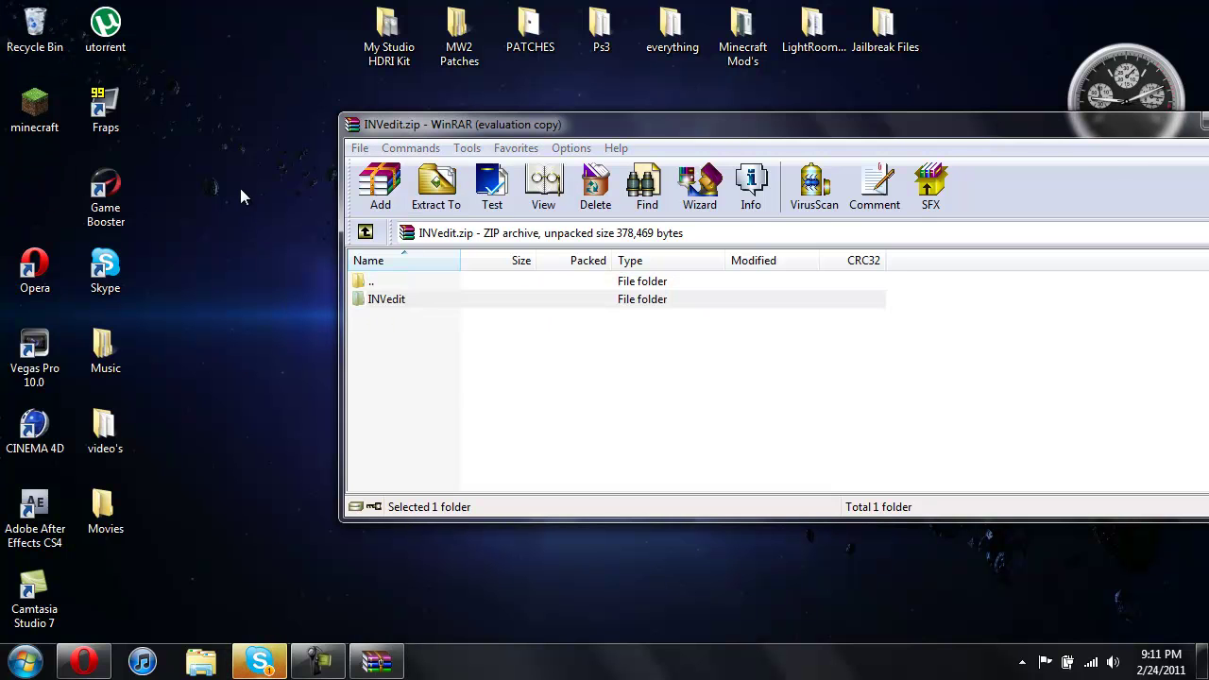
drag(546, 124, 327, 89)
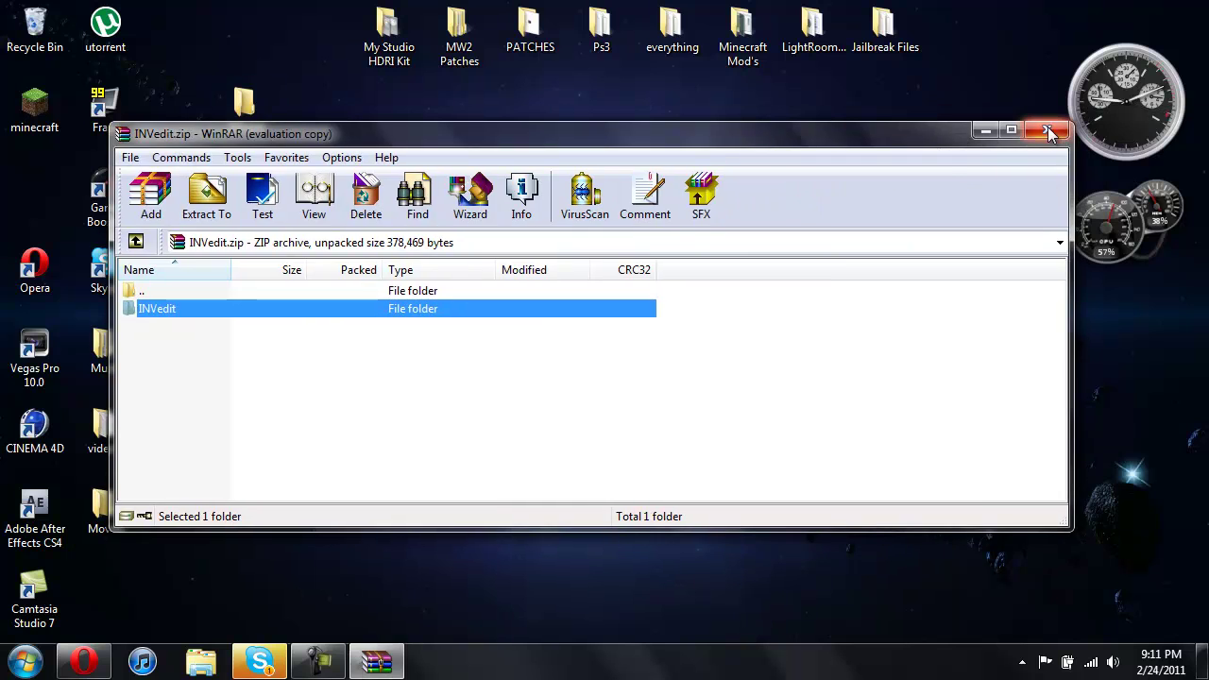
key(alt+F4)
drag(529, 272, 32, 27)
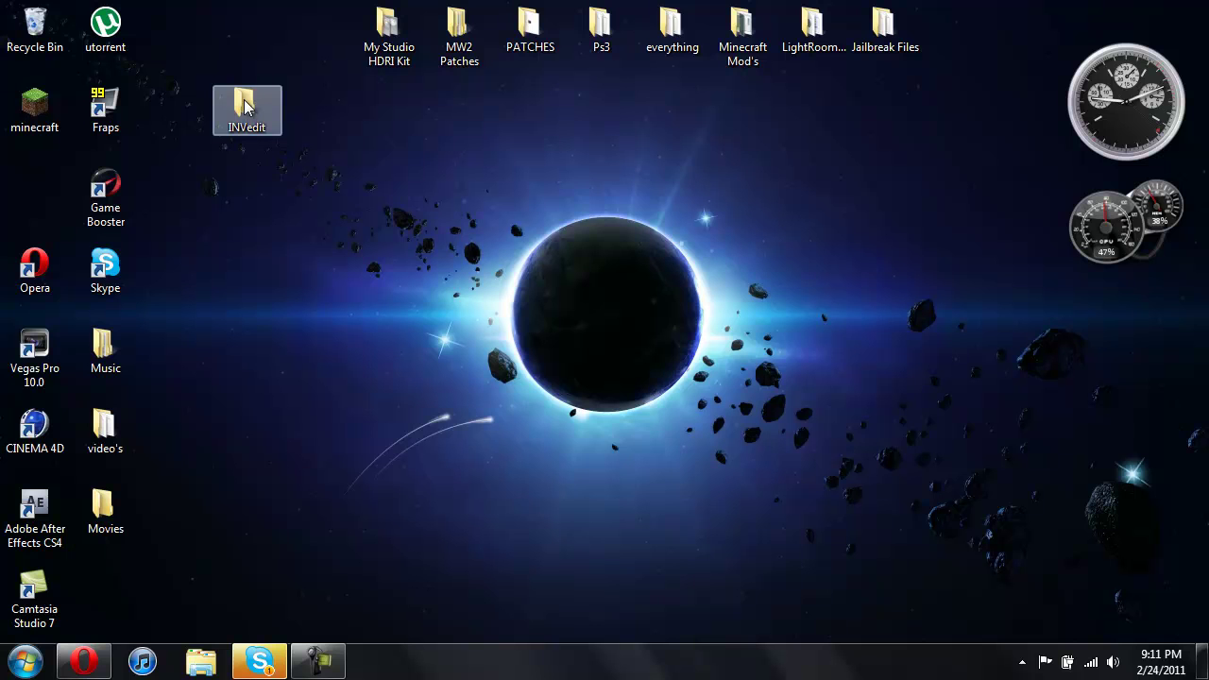
- Launch INVedit from the extracted folder and load the inventory of World2
drag(243, 109, 604, 194)
double_click(598, 189)
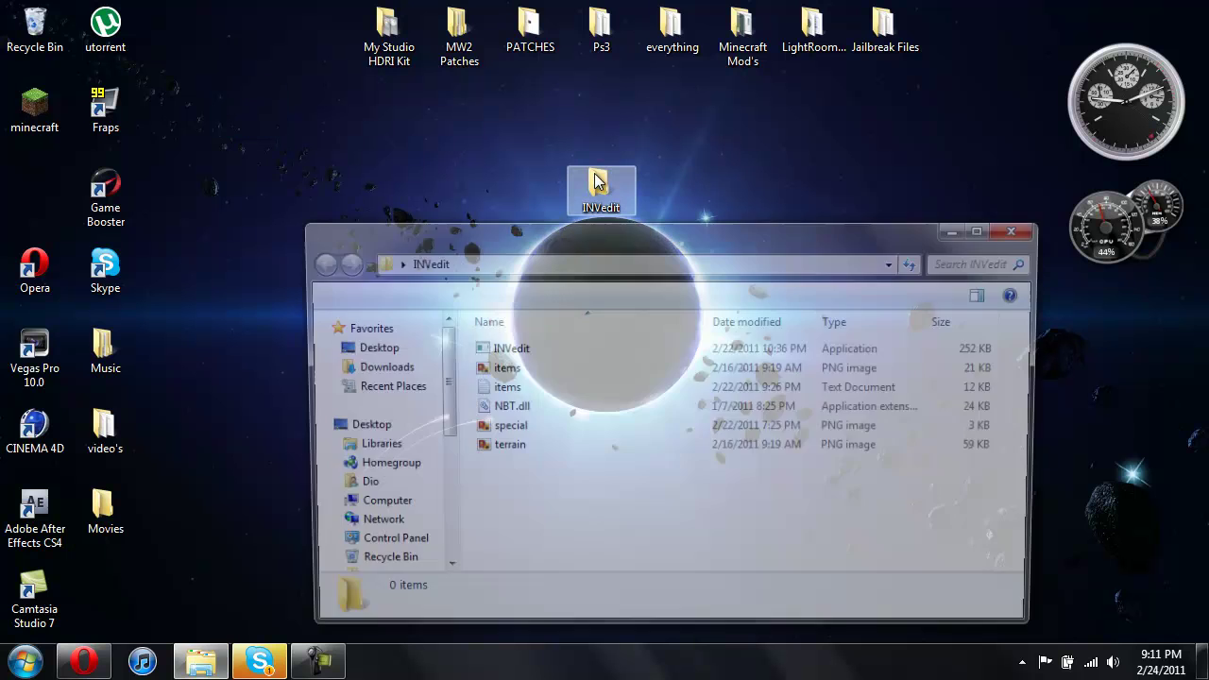
double_click(614, 346)
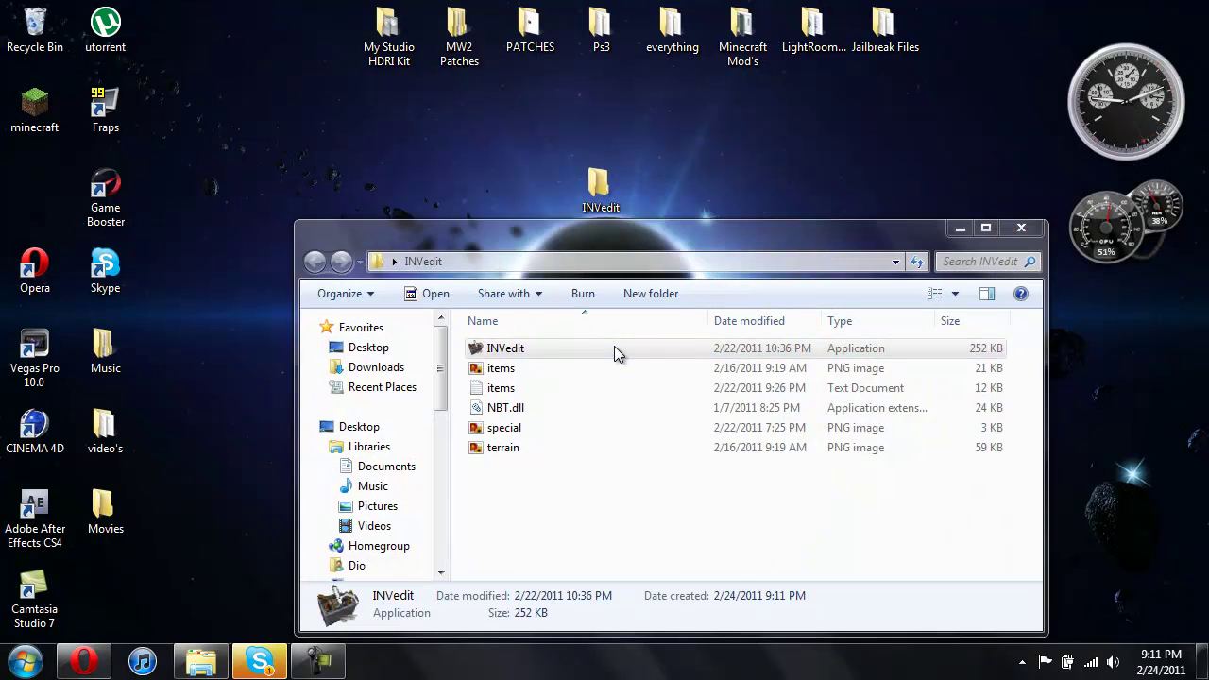
drag(524, 74, 867, 189)
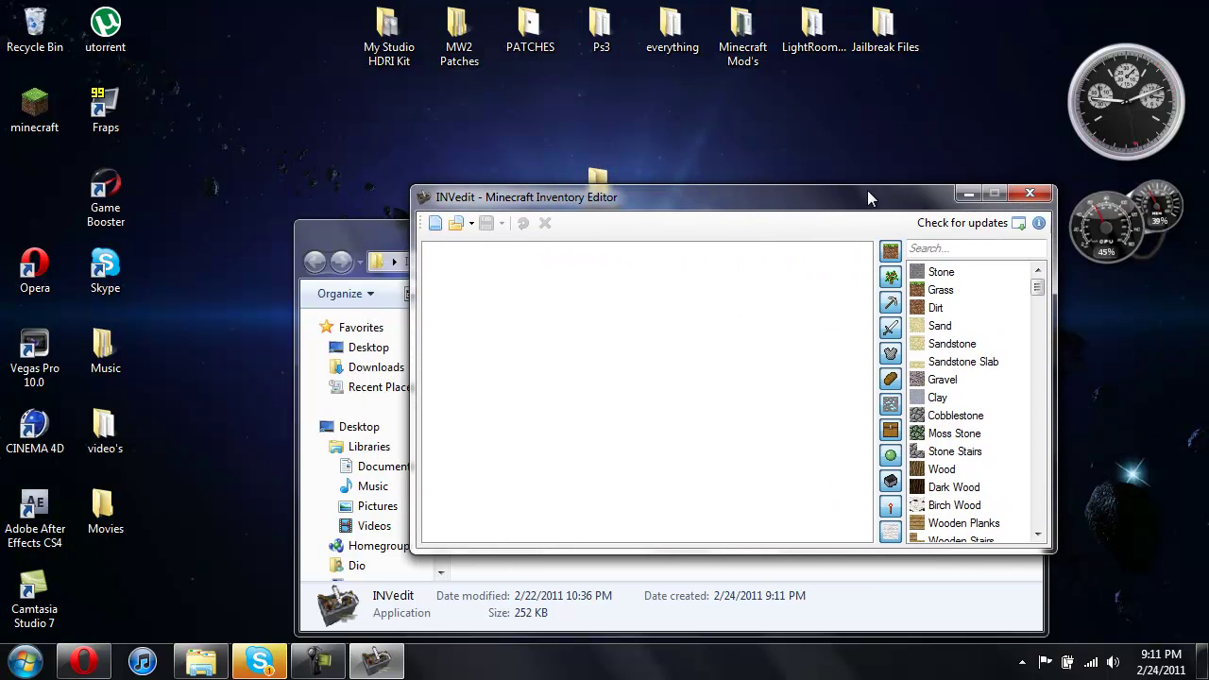
click(472, 223)
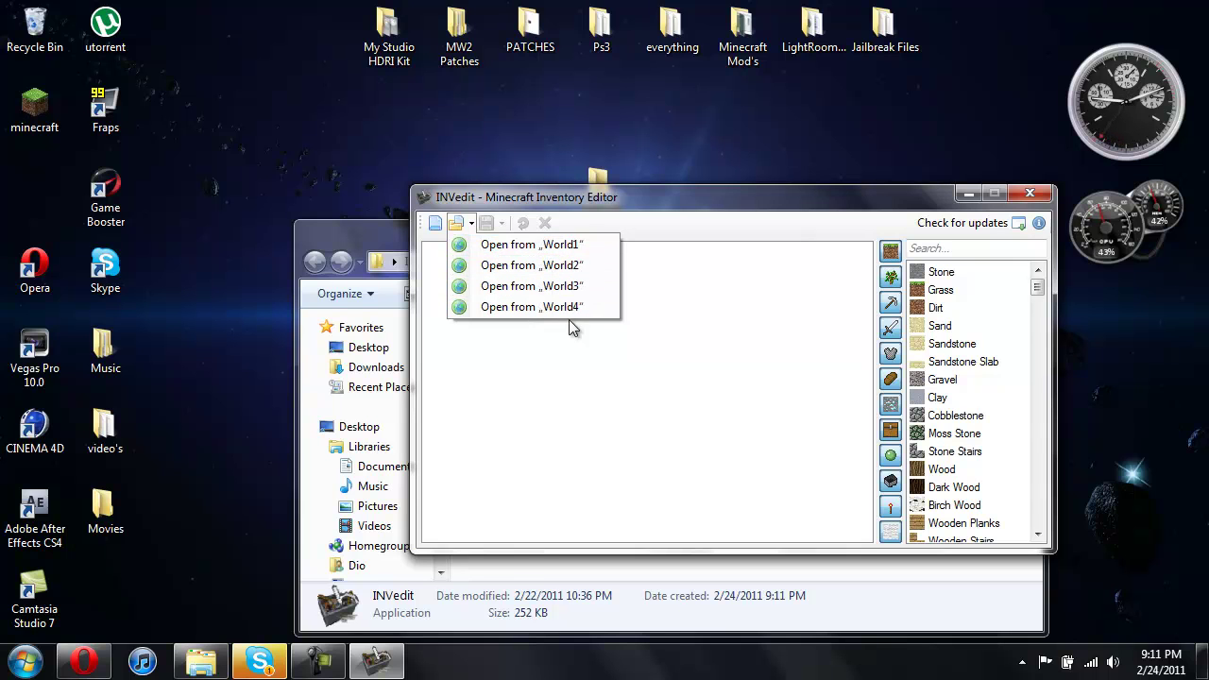
click(505, 265)
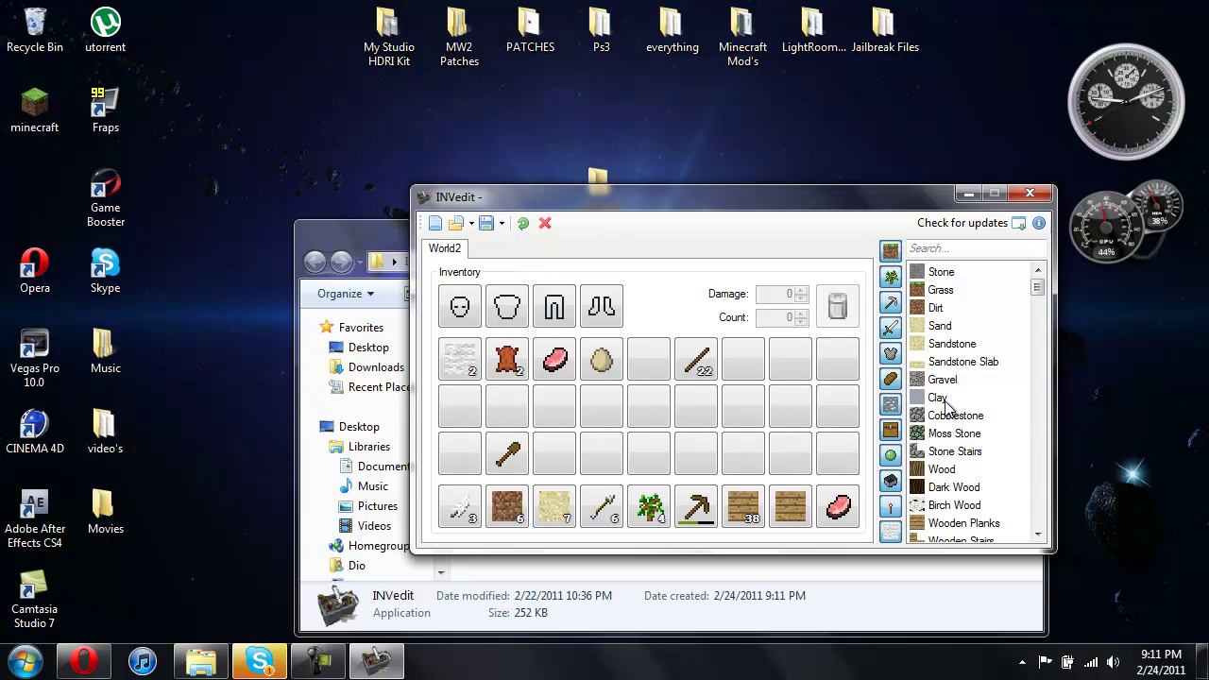
- Add Clay to the sixth slot of the inventory's second row and set its count to 64
drag(947, 401, 707, 411)
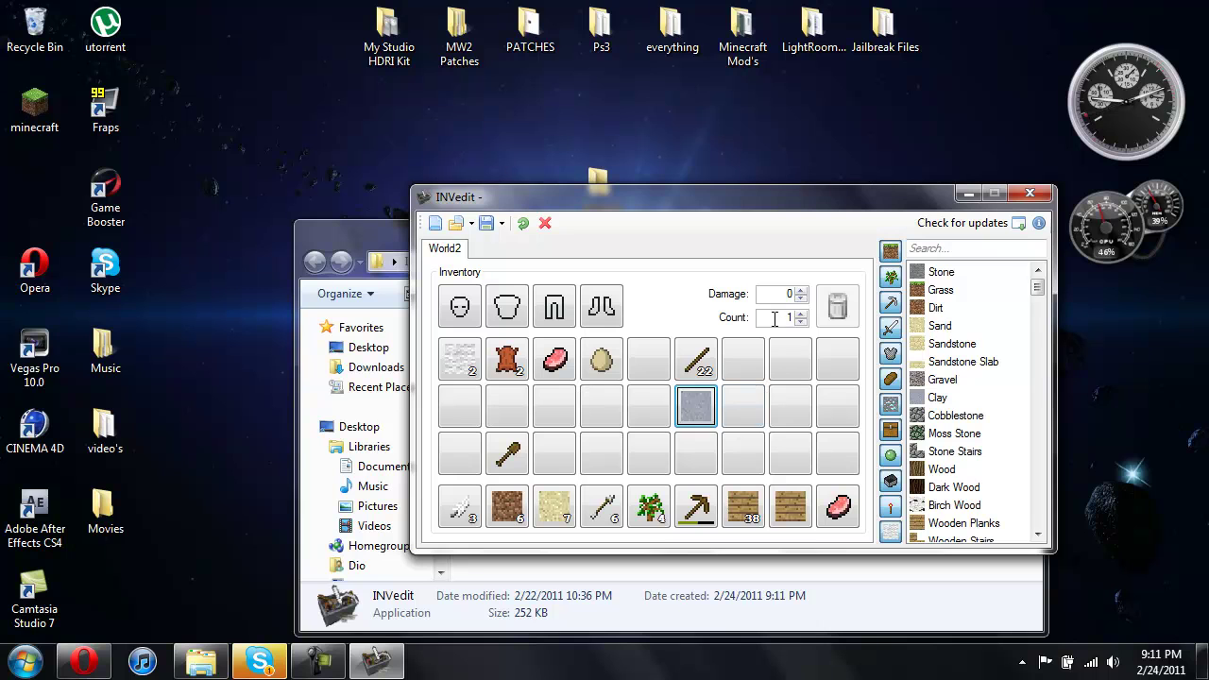
click(744, 406)
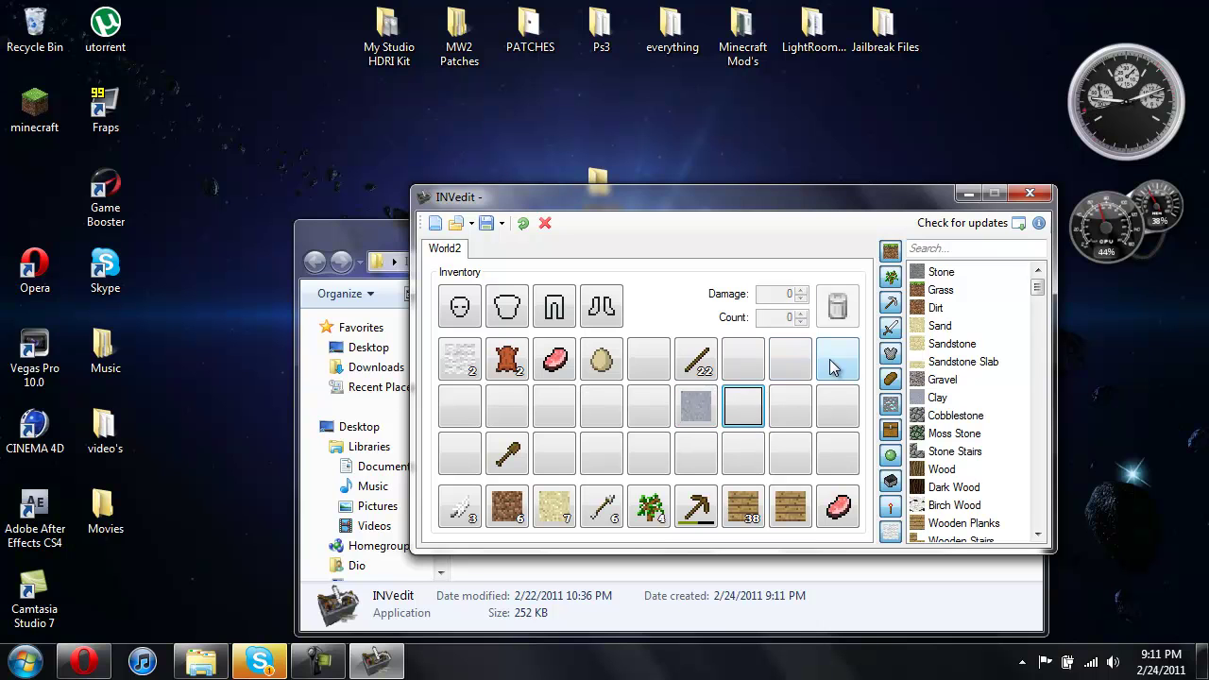
click(696, 404)
double_click(780, 318)
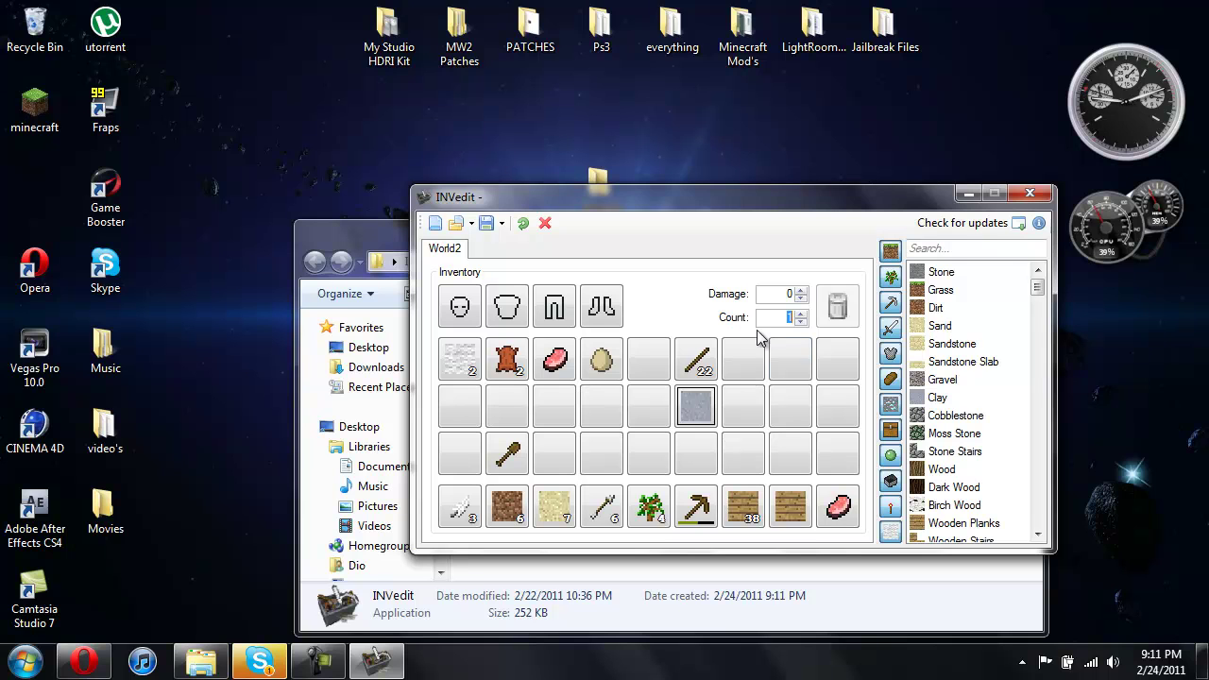
text(65)
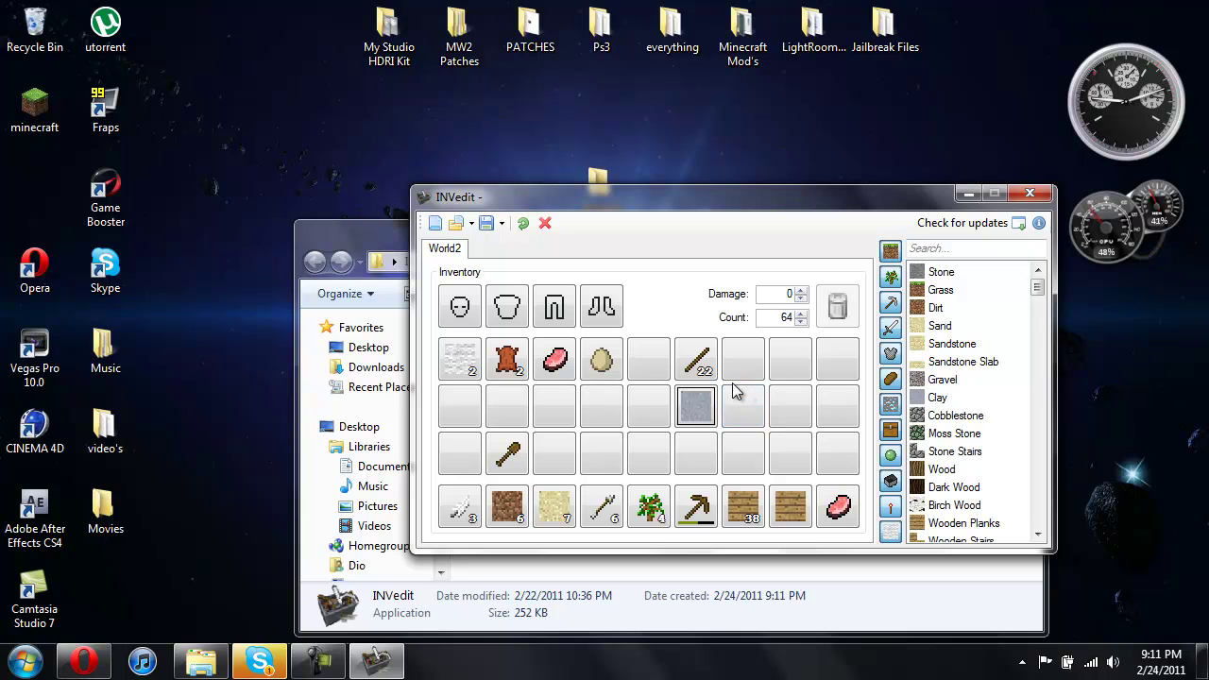
- Add Clay to the seventh slot of the second row and set its count to 244
click(742, 399)
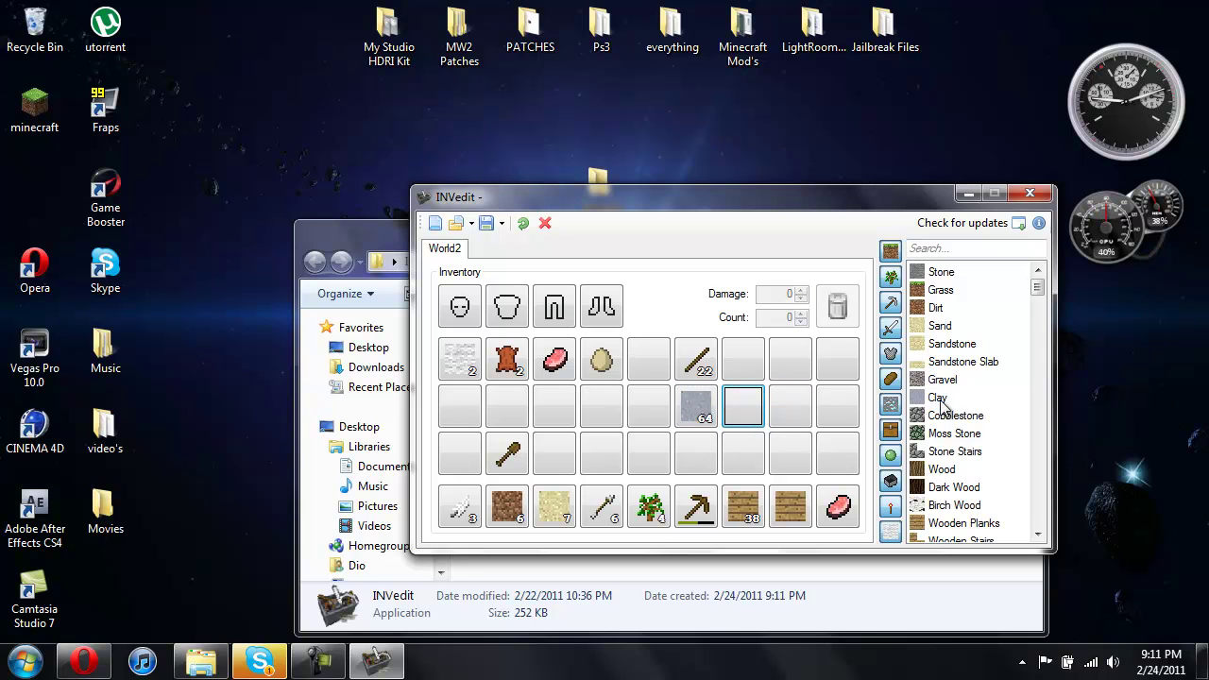
drag(942, 406, 747, 408)
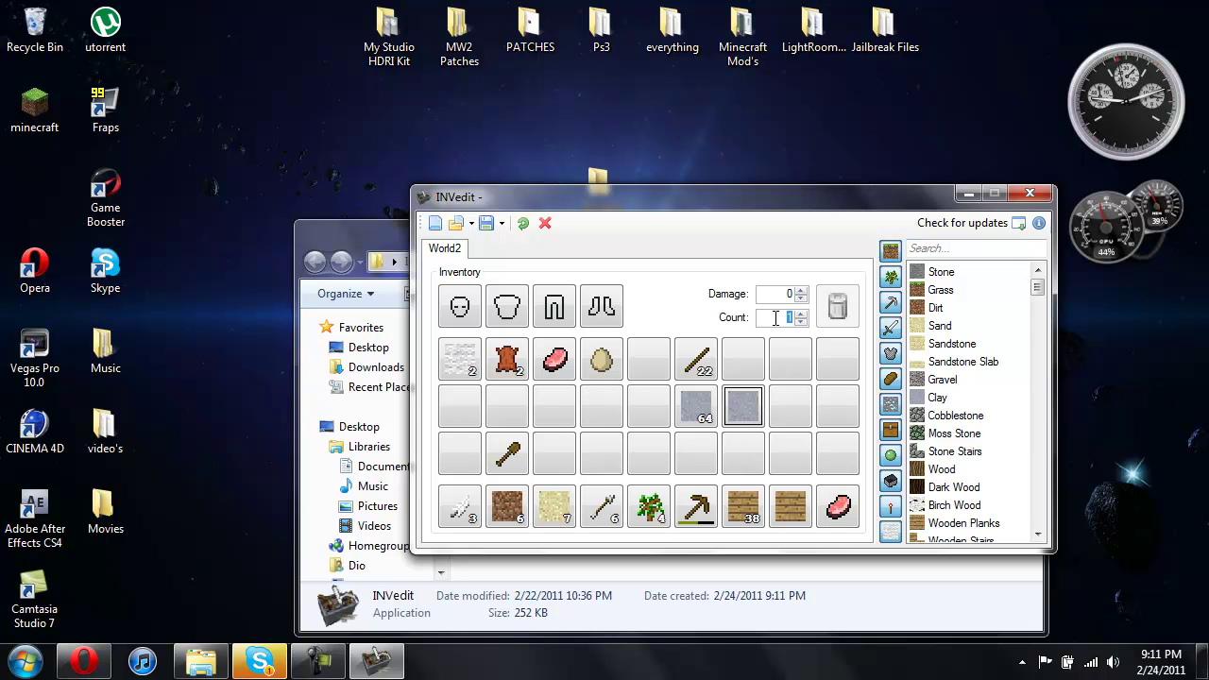
click(789, 416)
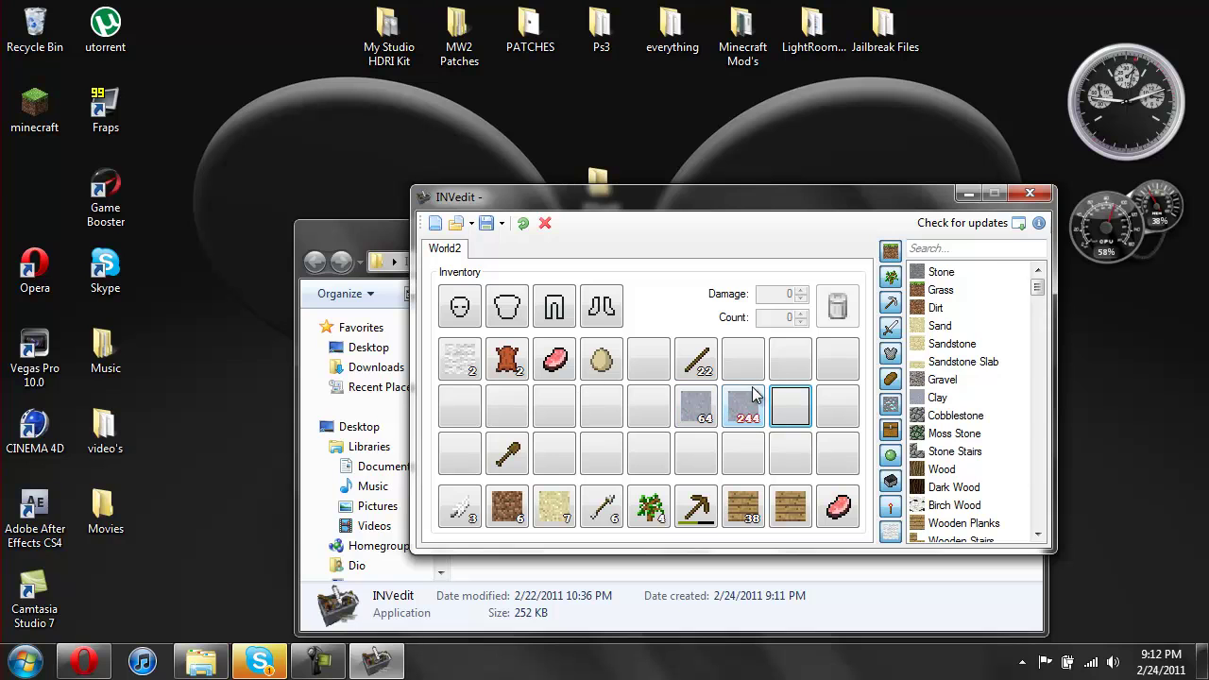
- Filter the item list to tools, place a Diamond Pickaxe in the third row's fifth slot, and change its damage value
click(890, 304)
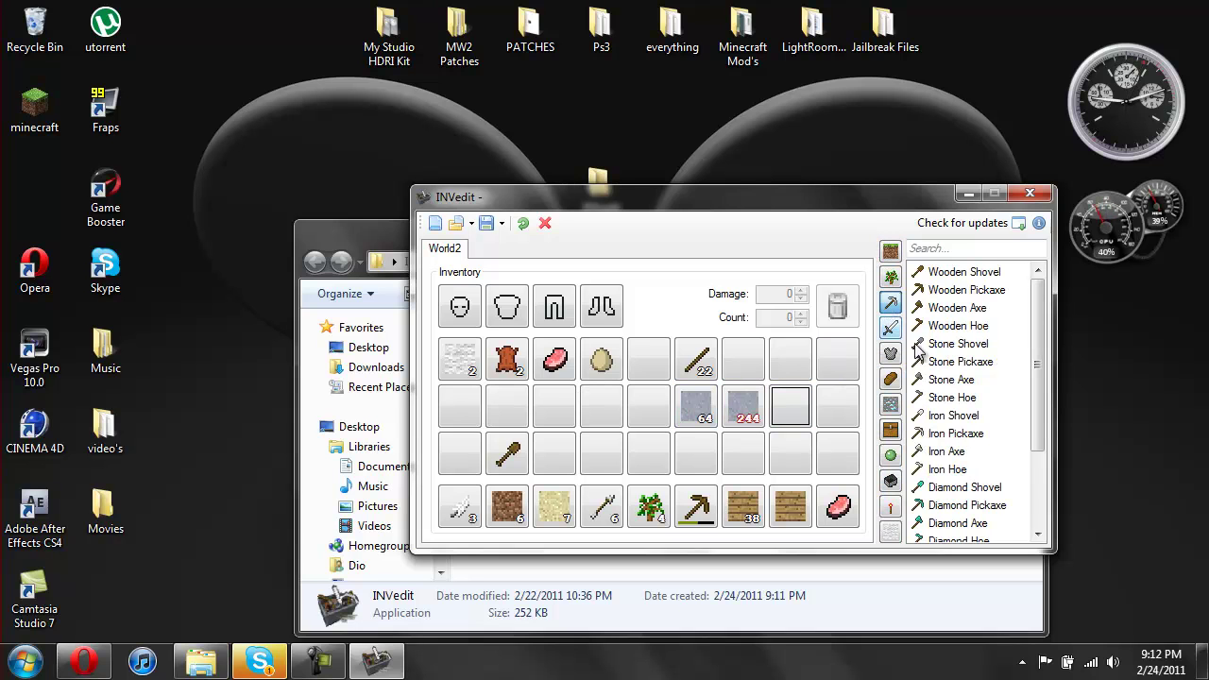
drag(954, 504, 652, 456)
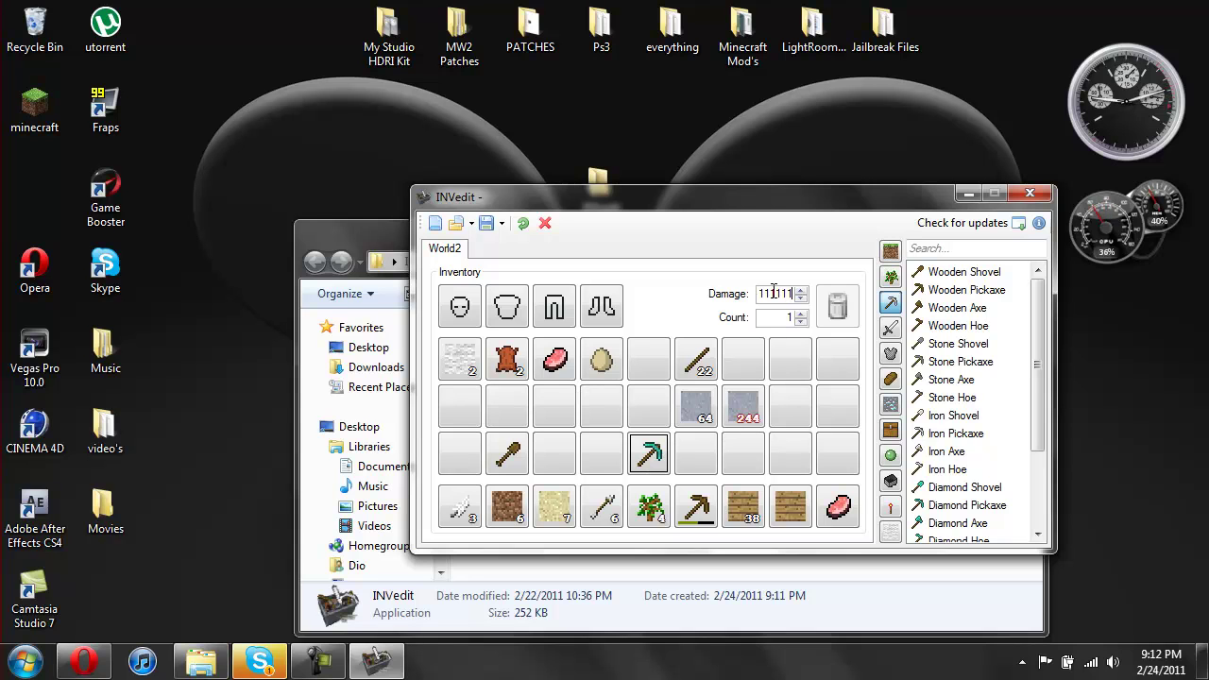
click(652, 408)
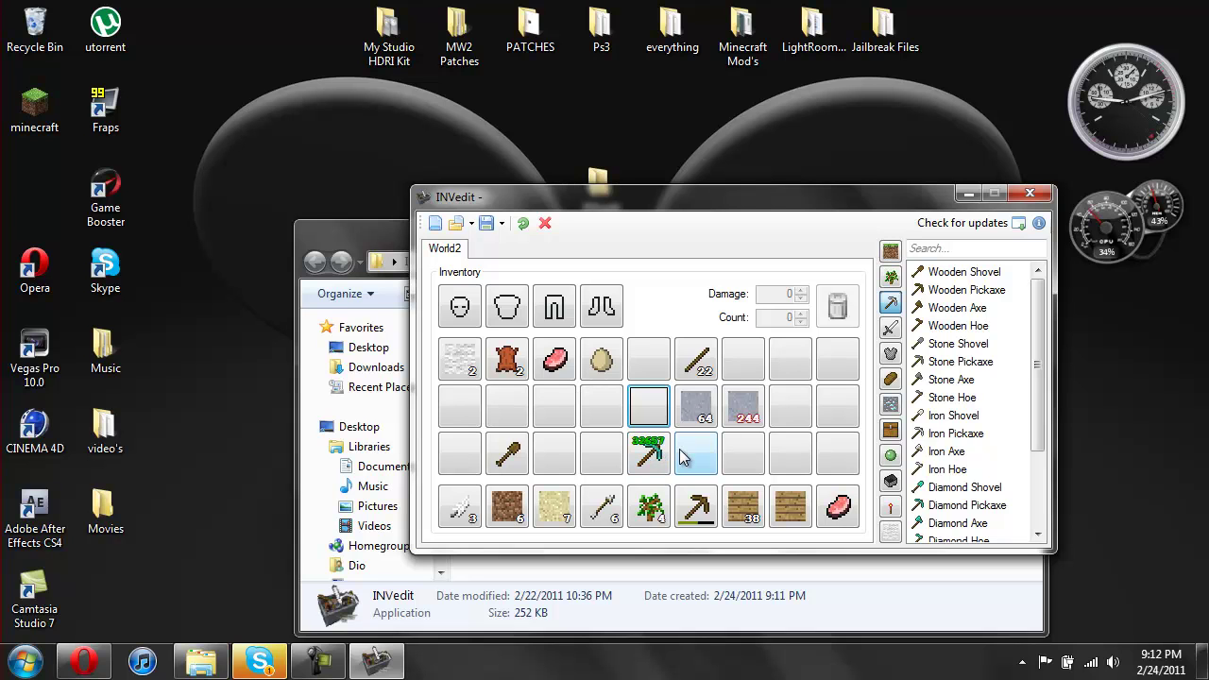
- Move the Diamond Pickaxe from the third row to the fifth slot of the inventory's first row
click(739, 459)
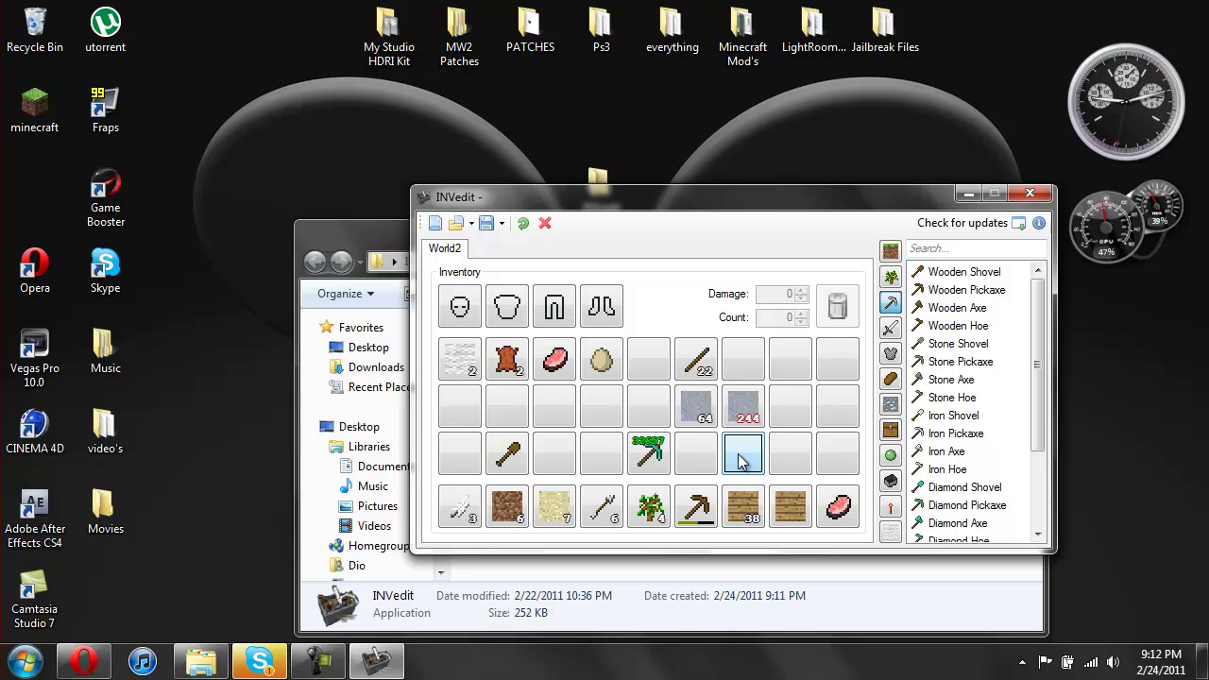
drag(650, 456, 641, 369)
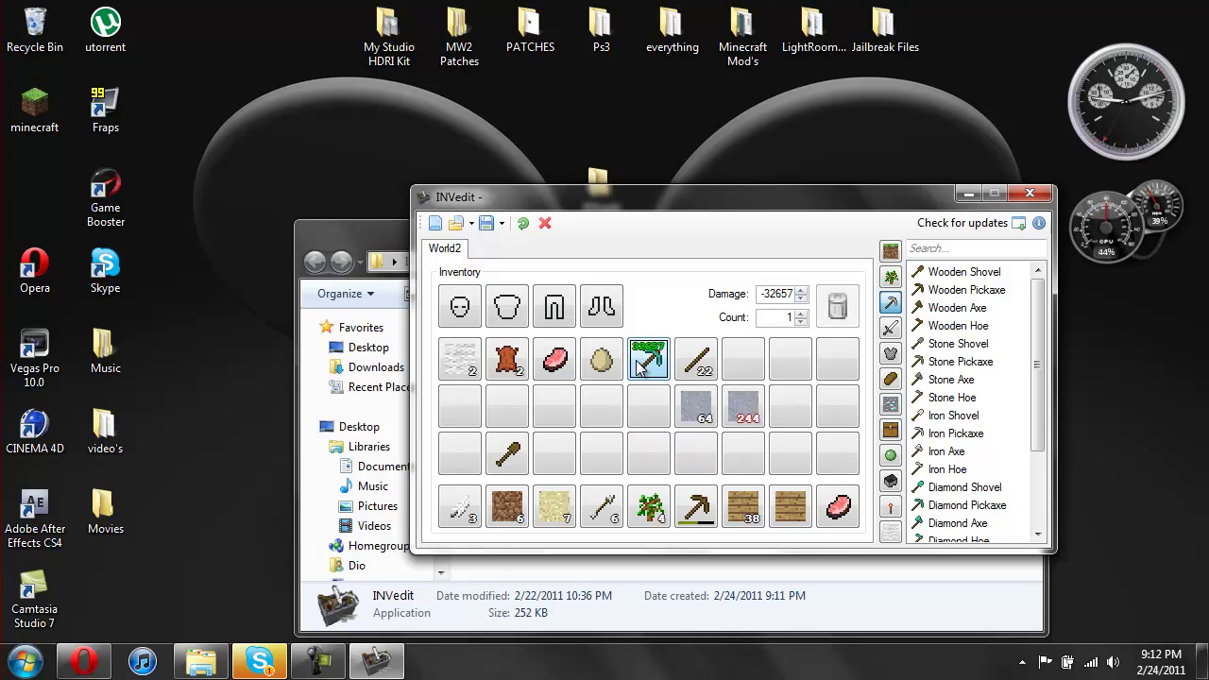
click(611, 417)
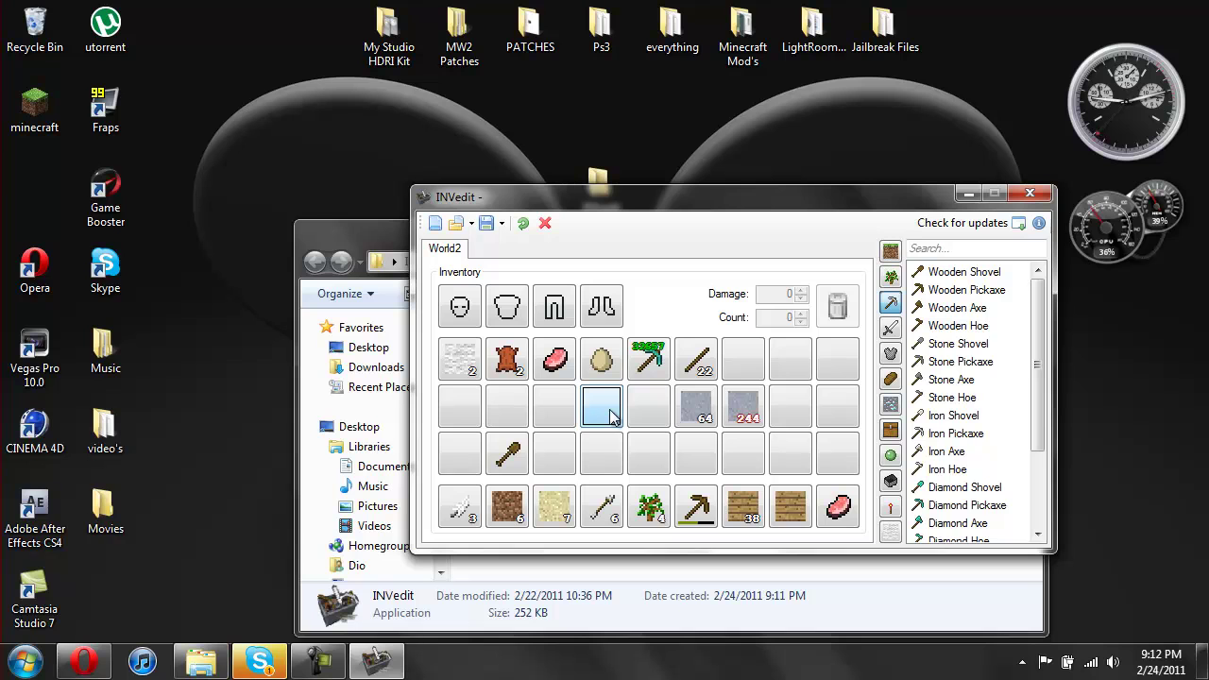
- Filter the item list to armor, place a Diamond Helmet in the head slot, and set its damage to -32657
click(889, 354)
drag(961, 488, 460, 309)
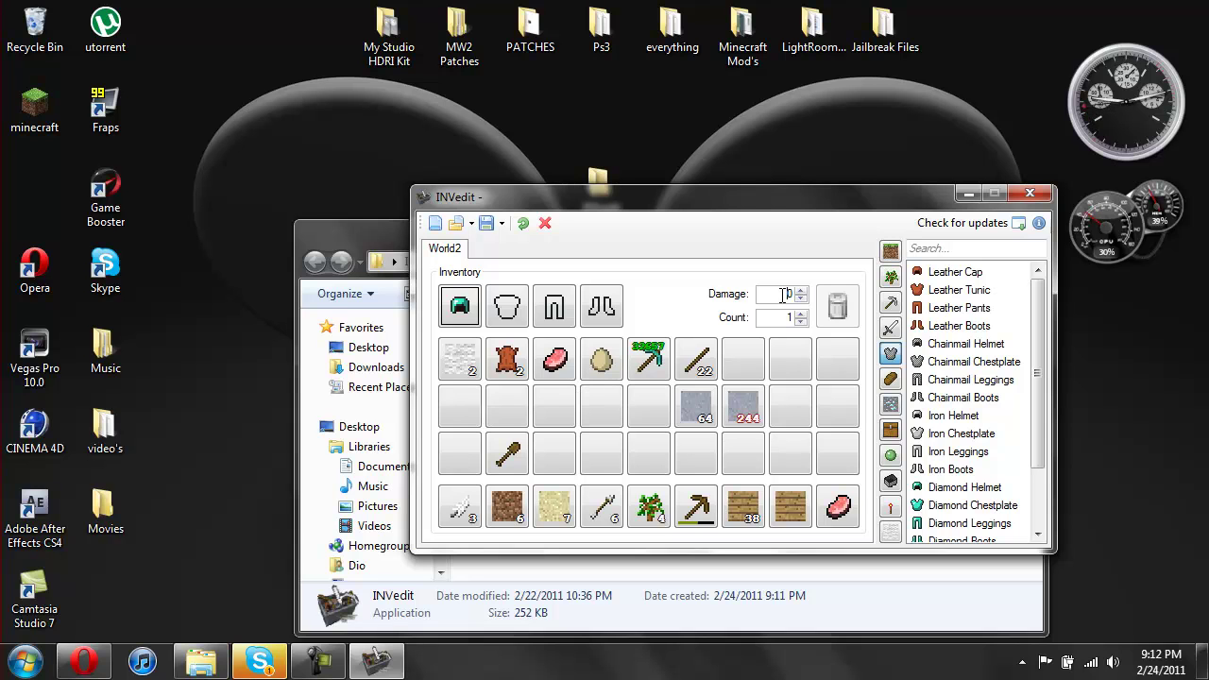
text(111111)
click(802, 374)
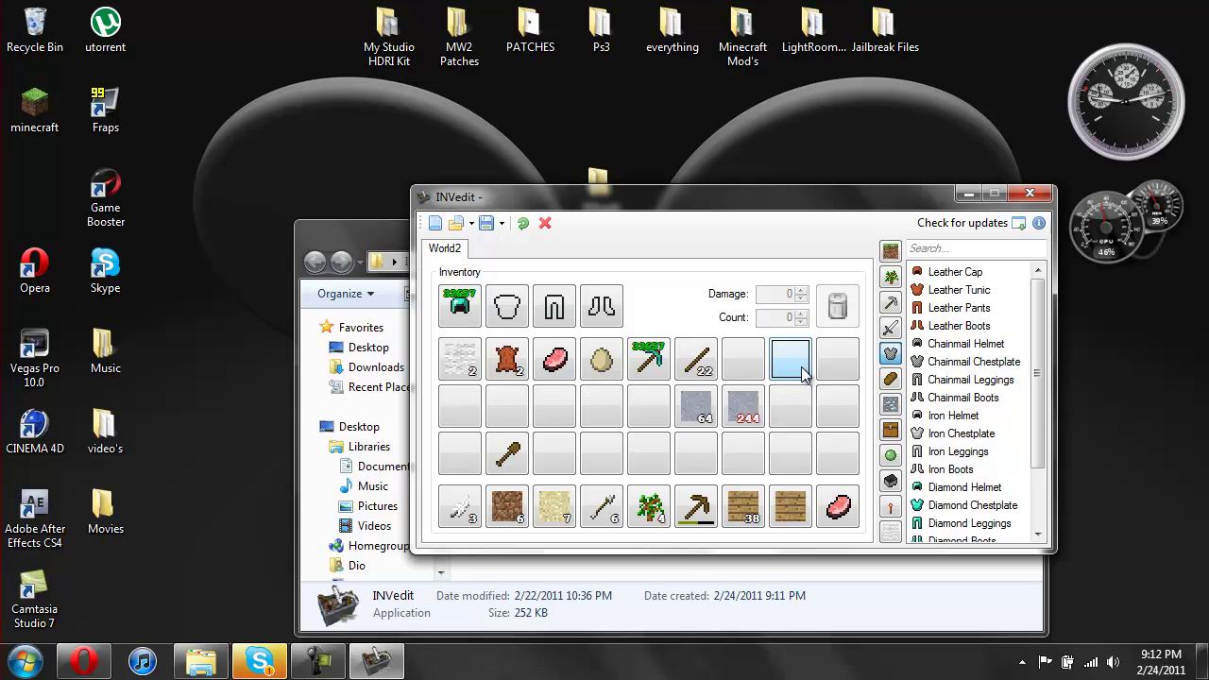
- Set the count of the Diamond Pickaxe in the first row to 10
click(650, 374)
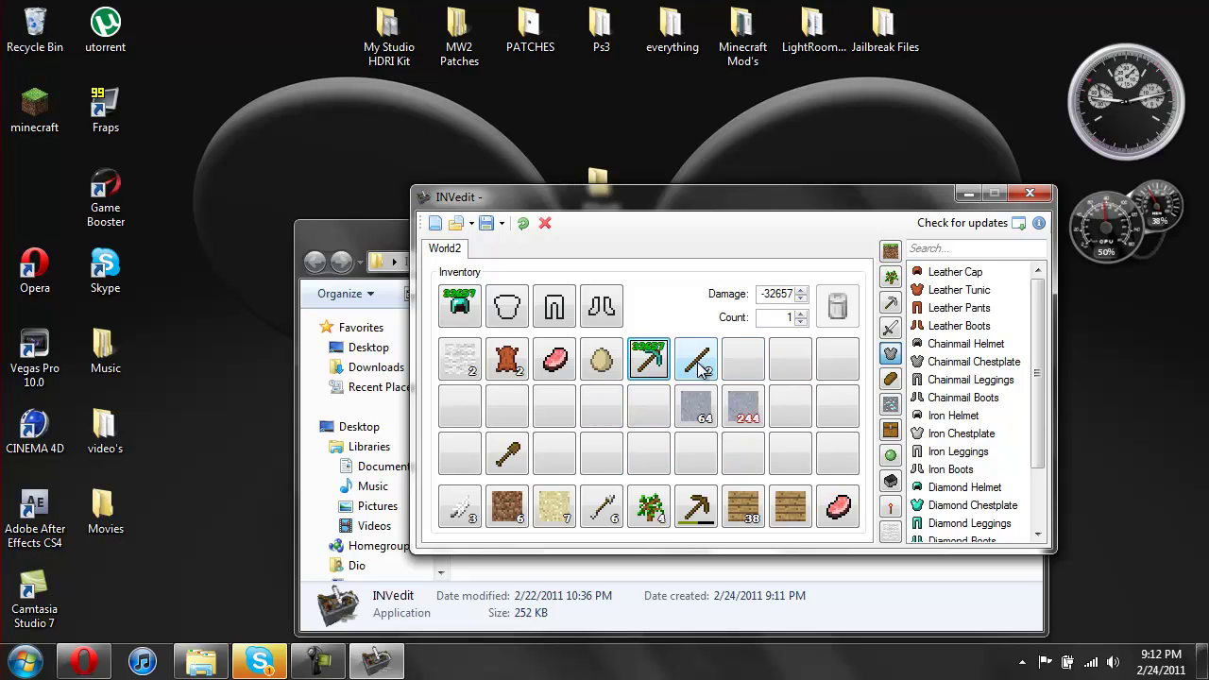
click(783, 320)
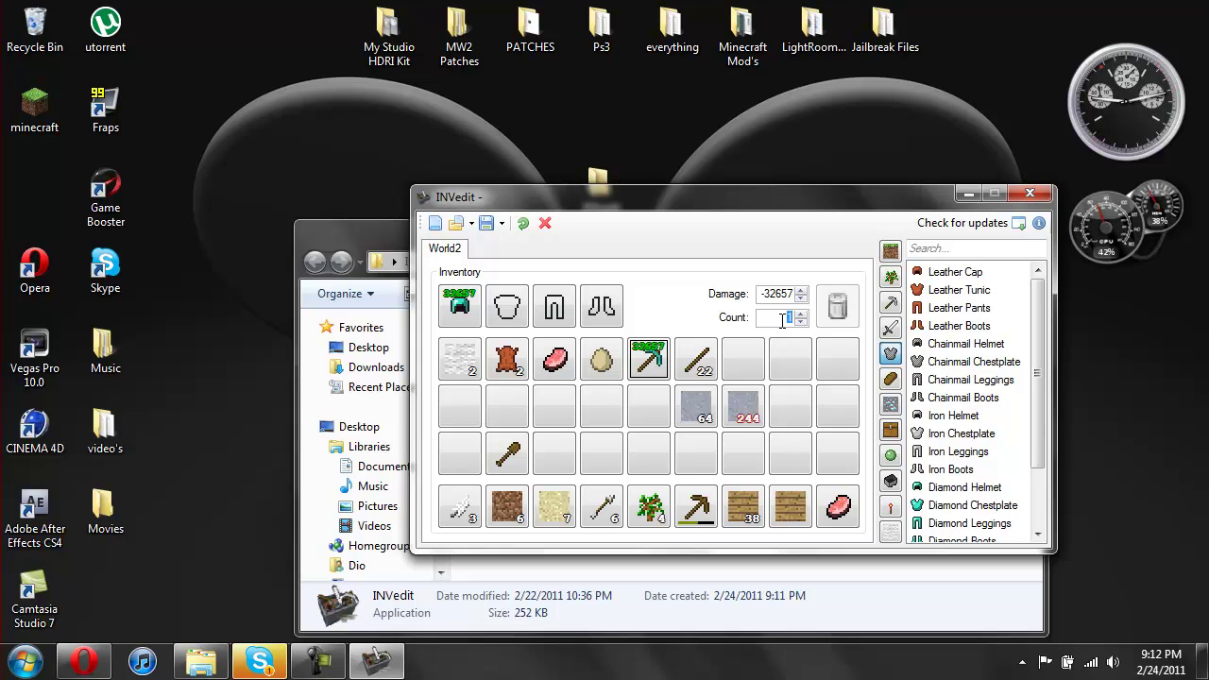
text(0)
click(659, 408)
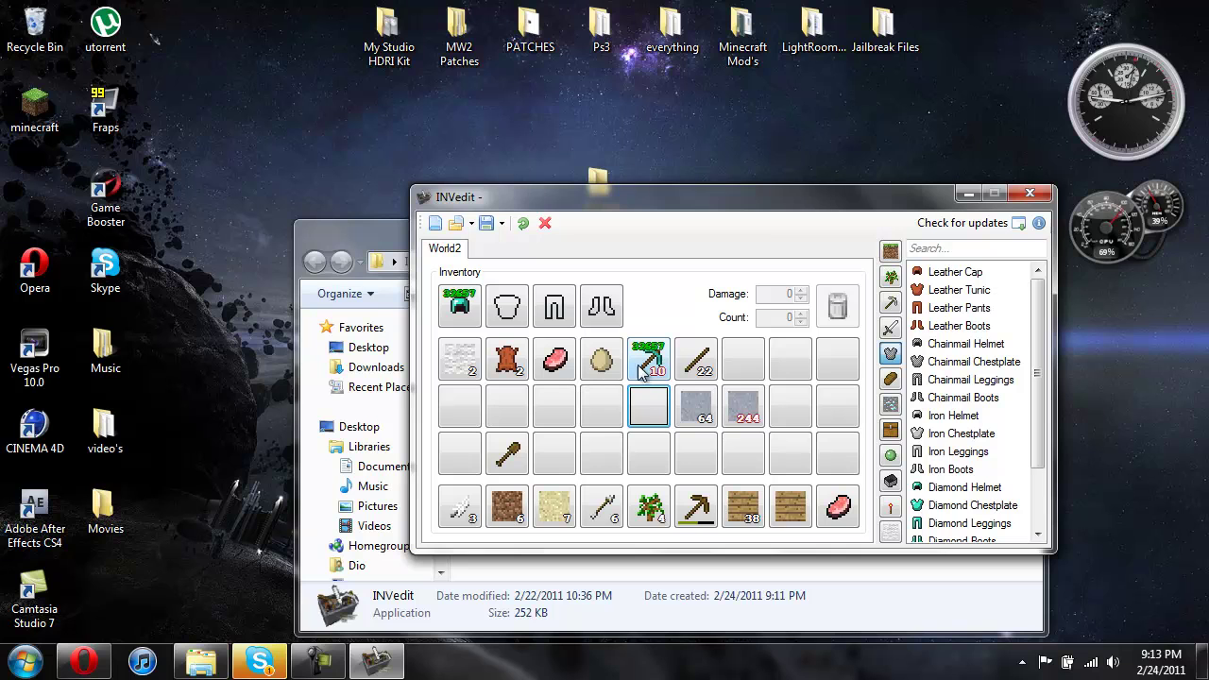
- Save the edited inventory to World2
drag(763, 196, 775, 153)
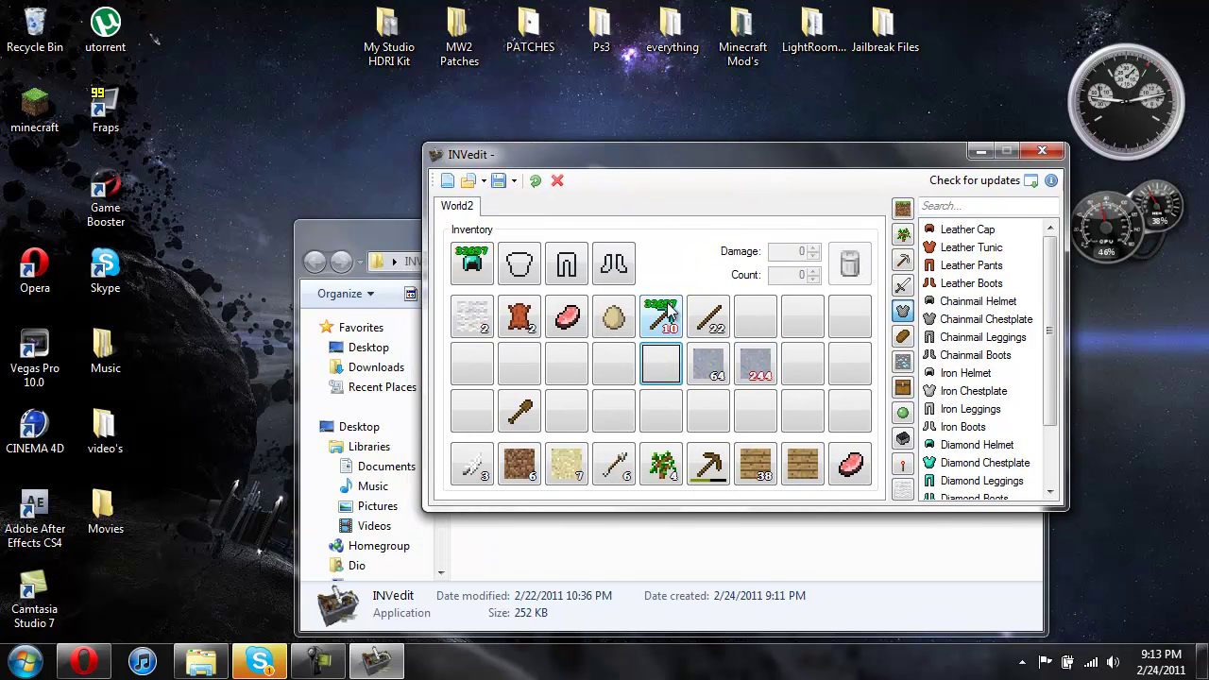
click(513, 184)
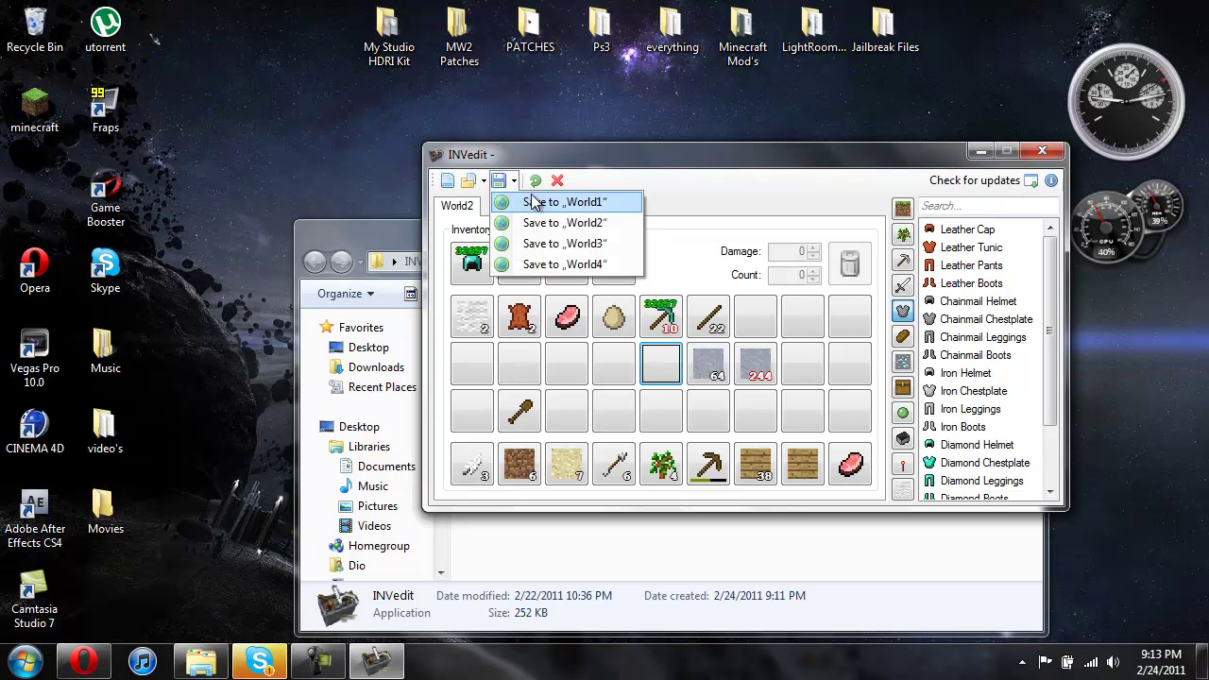
click(587, 224)
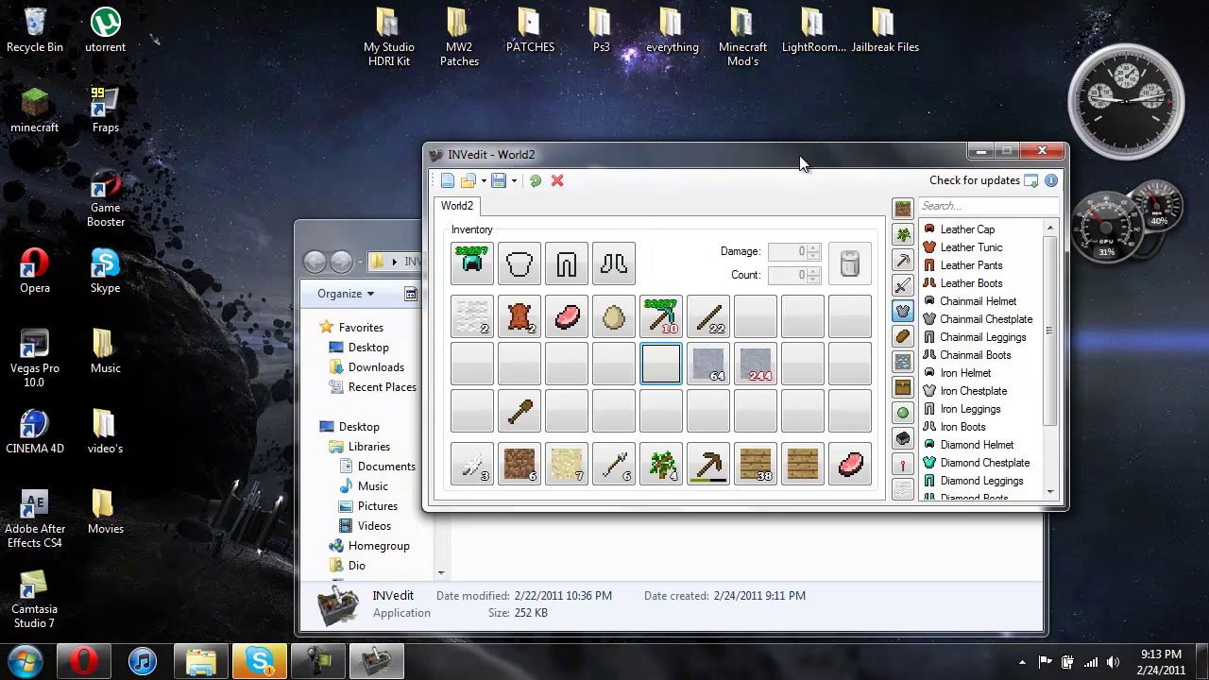
- Search the armor-filtered item list for "bed"
drag(800, 162, 659, 186)
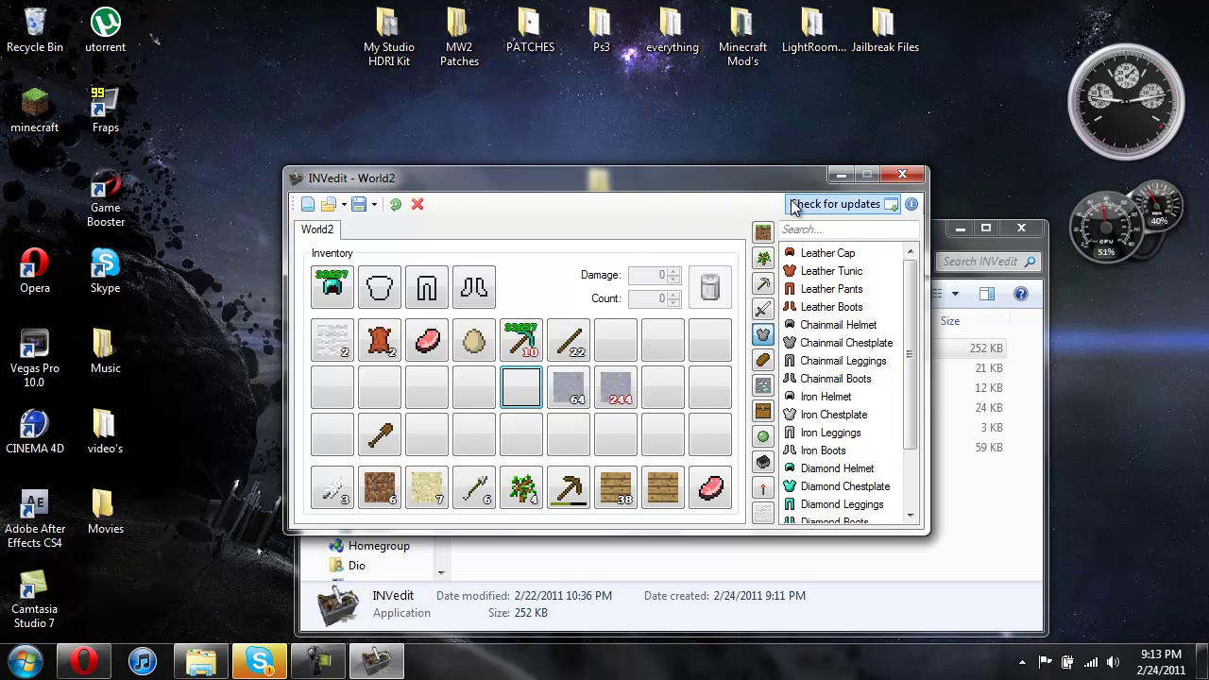
drag(781, 173, 823, 124)
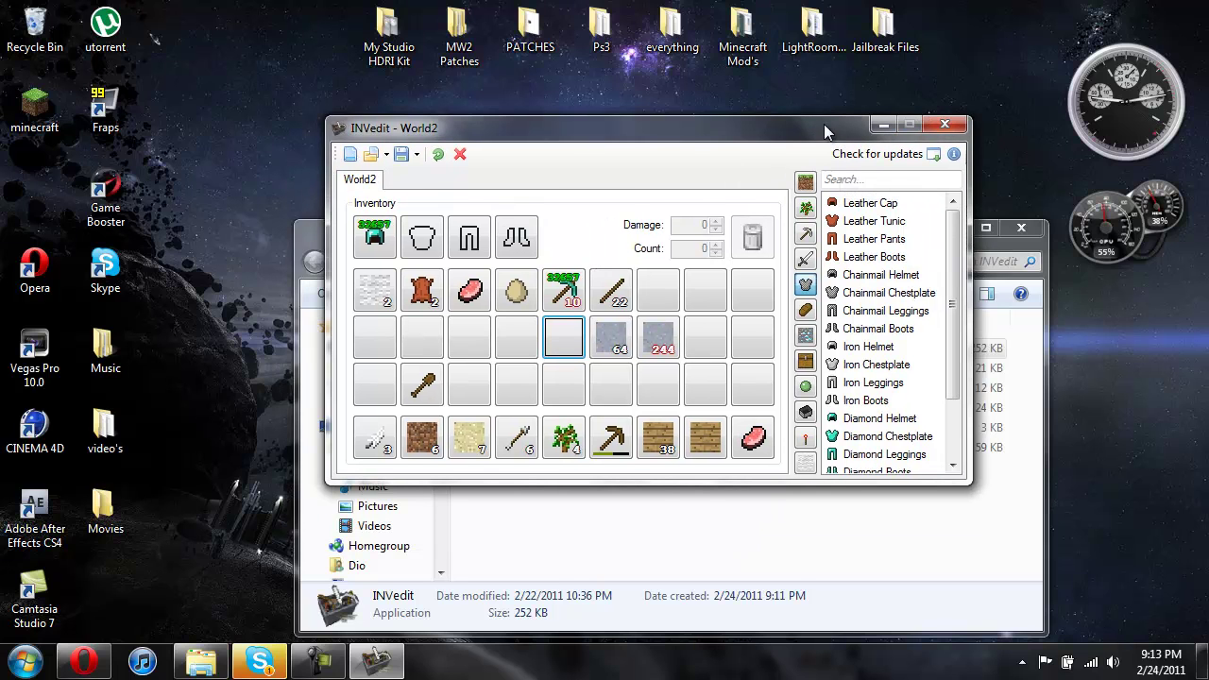
click(863, 178)
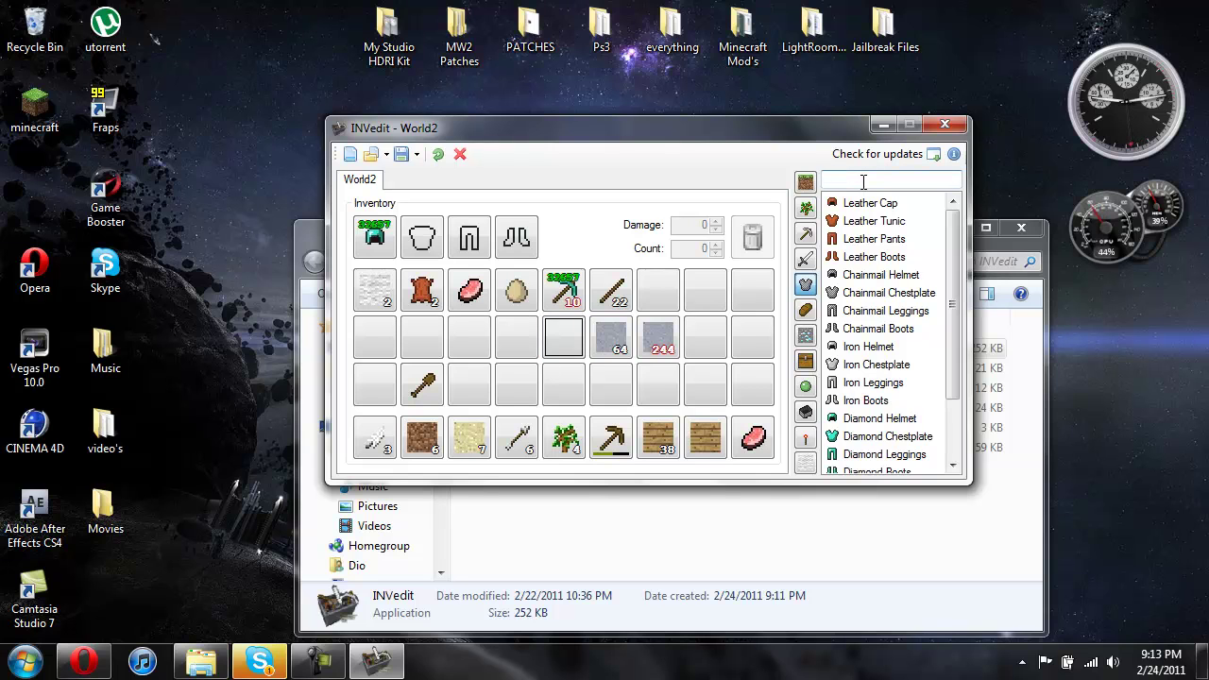
text(r)
text(bed)
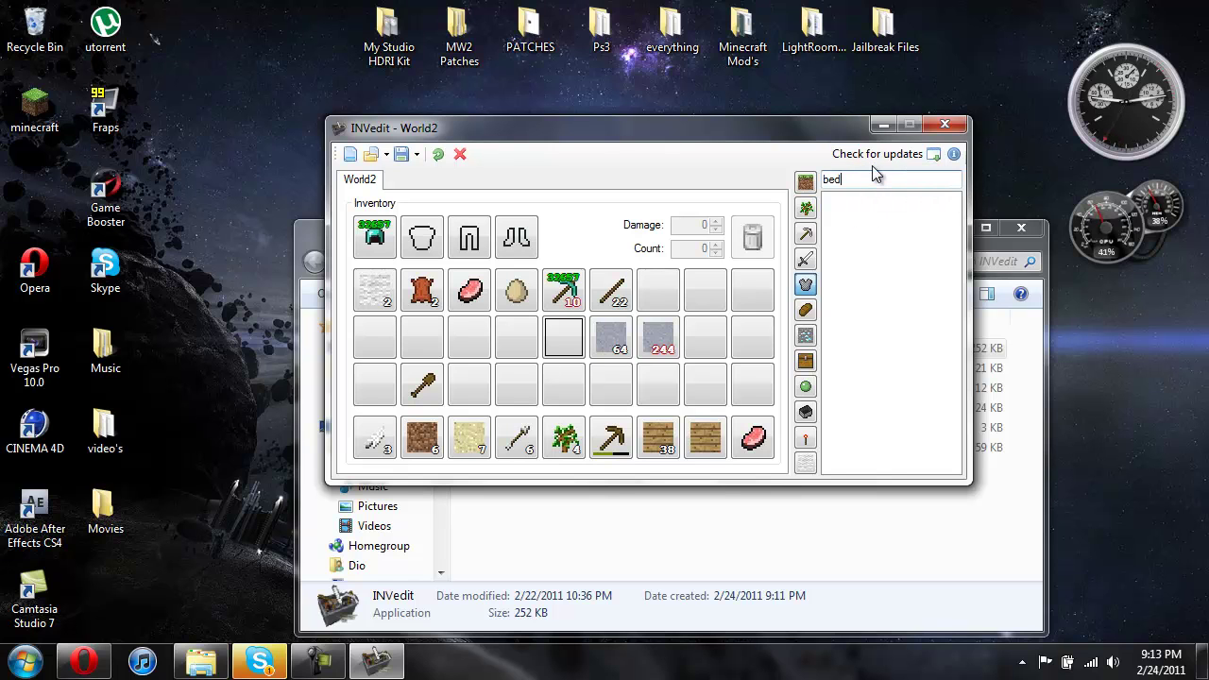
- Check for INVedit updates, download the available update, and restart the program
drag(834, 133, 830, 188)
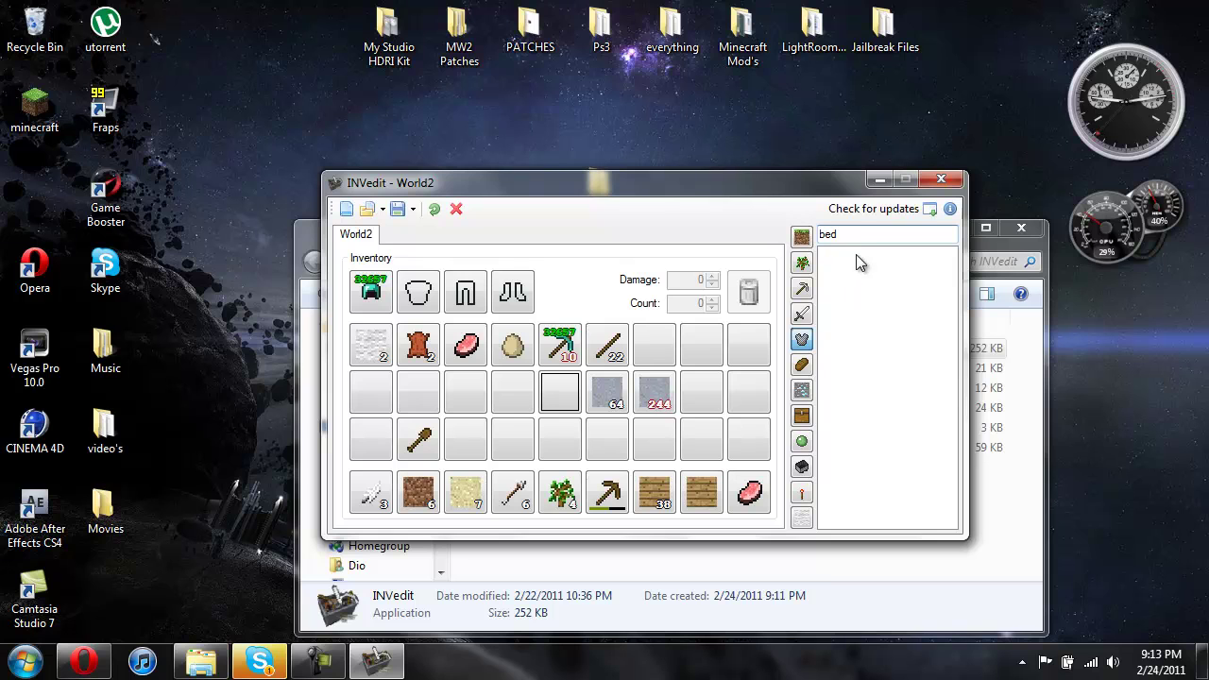
click(857, 212)
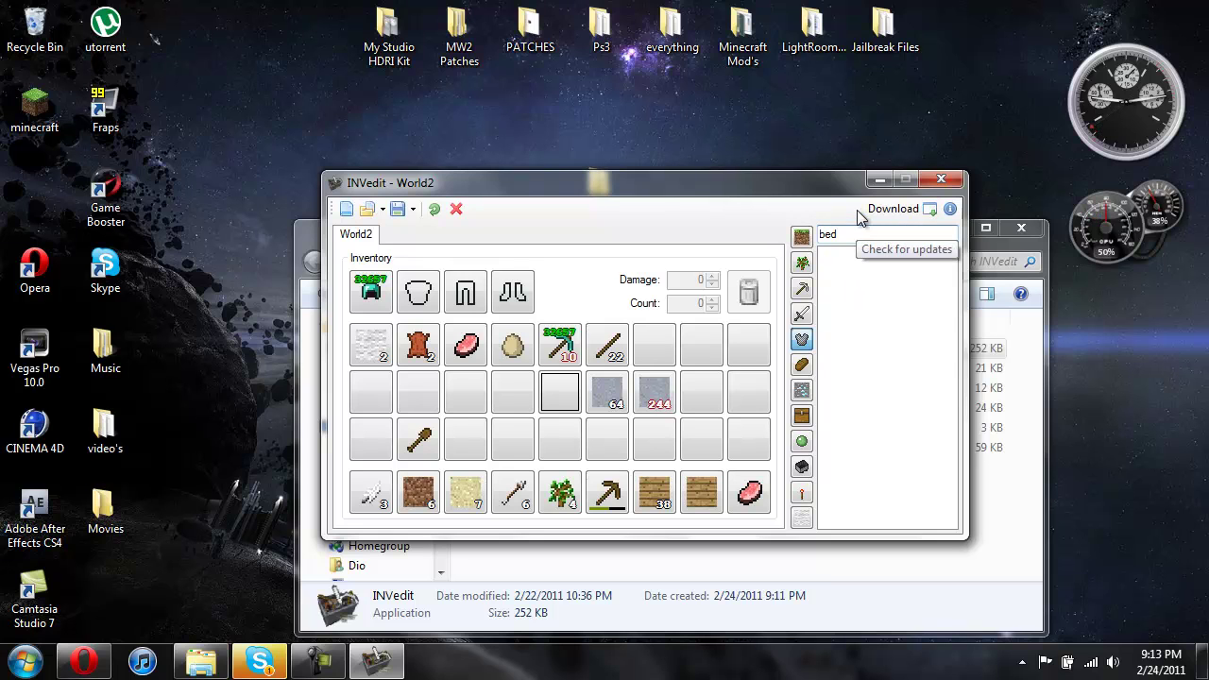
click(887, 215)
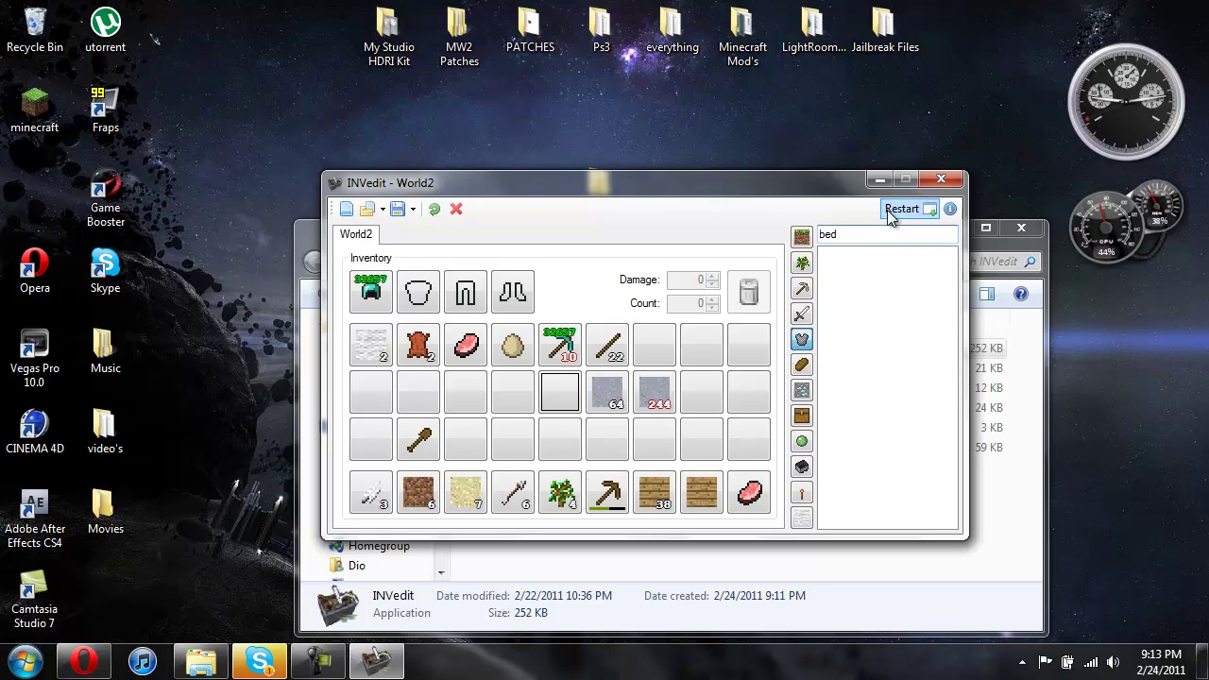
click(897, 210)
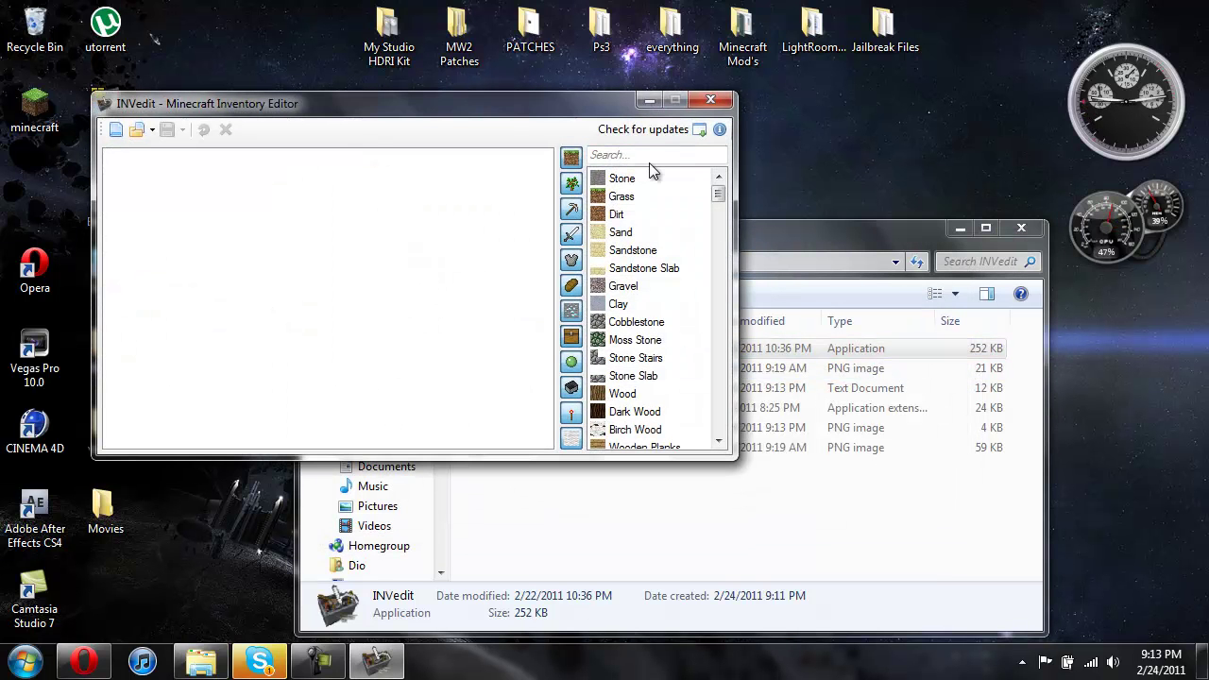
- Search the full item list of the restarted editor for "bed"
click(658, 156)
text(bed)
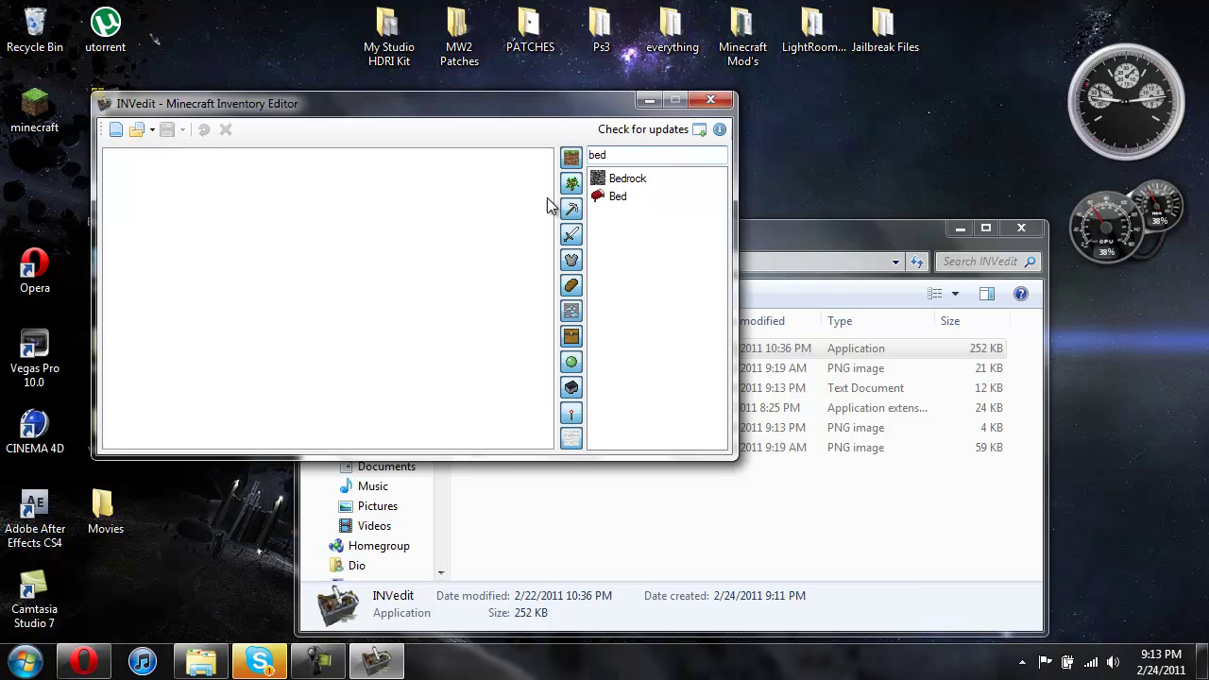
drag(476, 105, 710, 136)
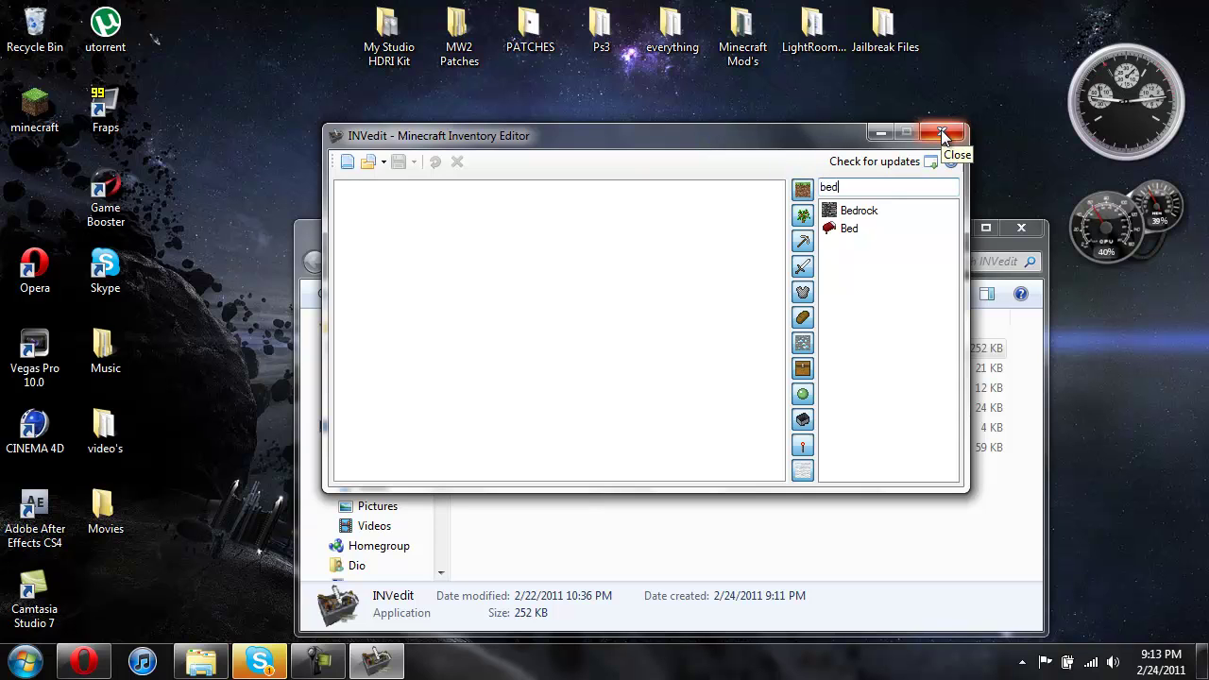
mouse_move(703, 133)
mouse_down()
mouse_move(697, 242)
mouse_move(683, 224)
mouse_move(688, 145)
mouse_up()
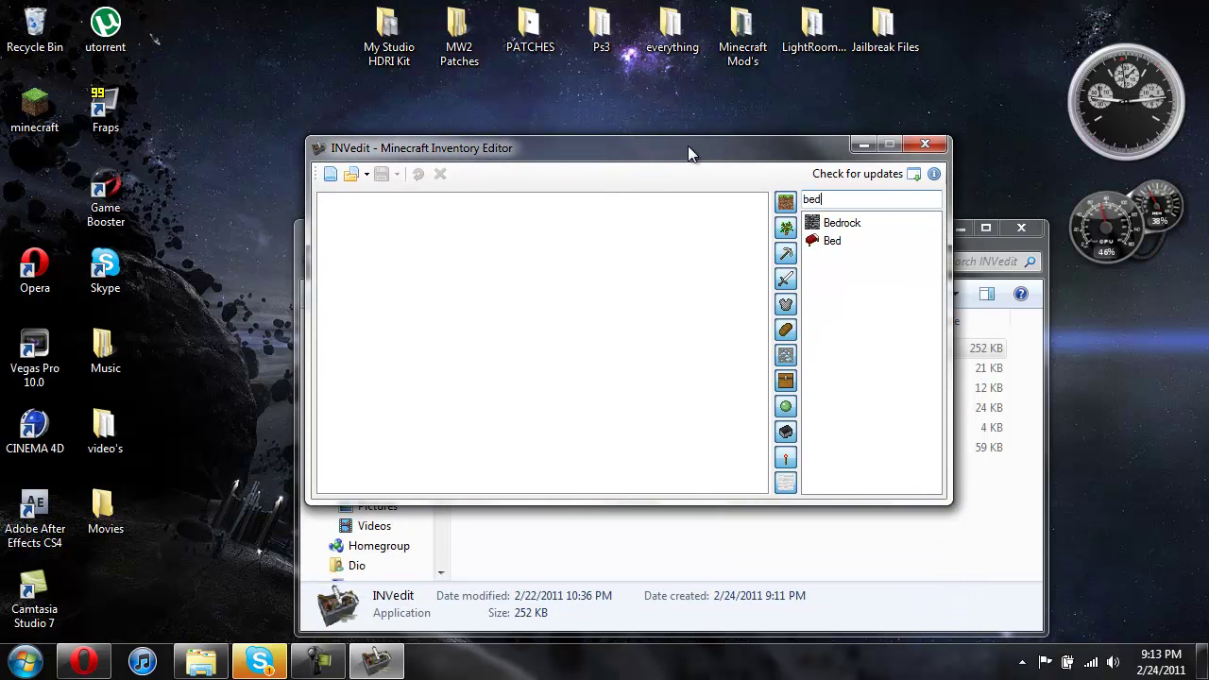
- Close INVedit and its folder window, moving the INVedit folder to a clear spot on the desktop
click(925, 147)
drag(907, 227, 893, 176)
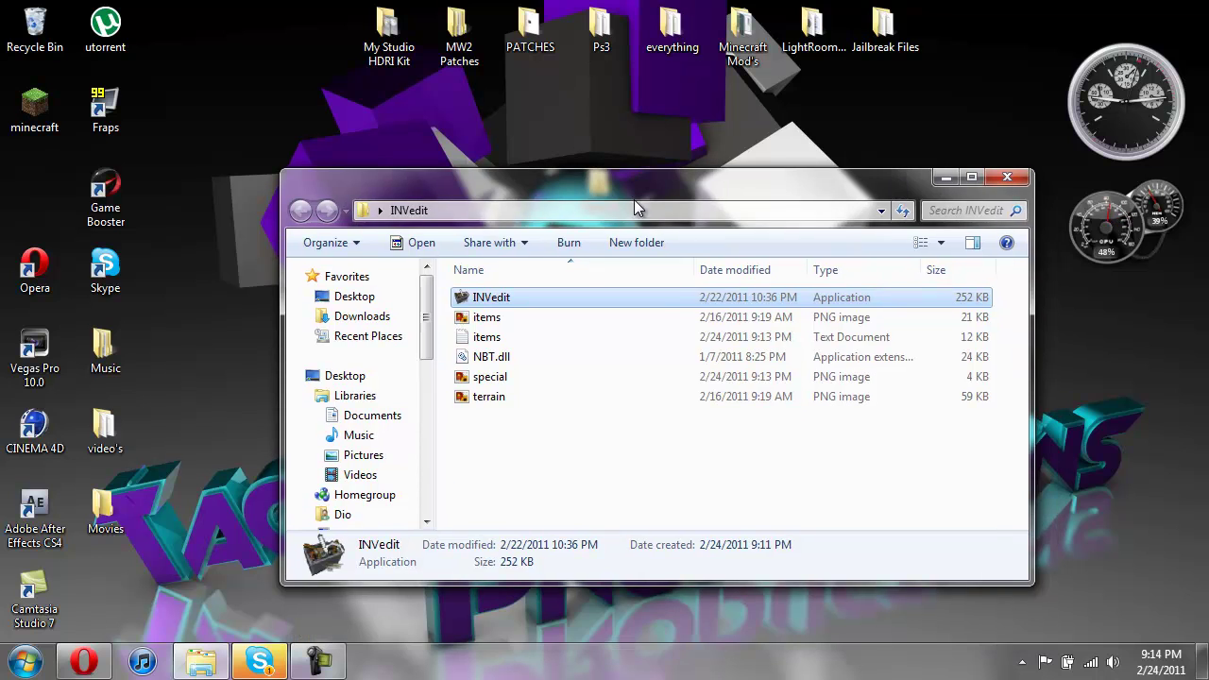
drag(634, 200, 705, 296)
drag(599, 189, 253, 115)
drag(642, 289, 670, 158)
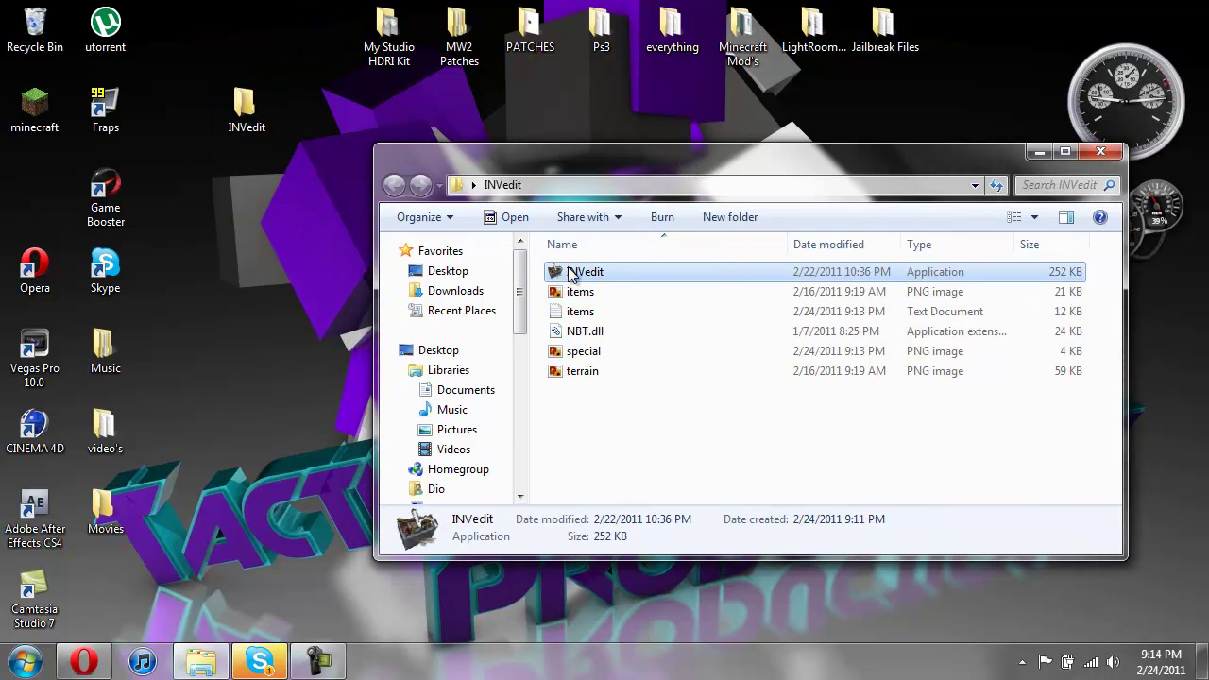
click(1116, 152)
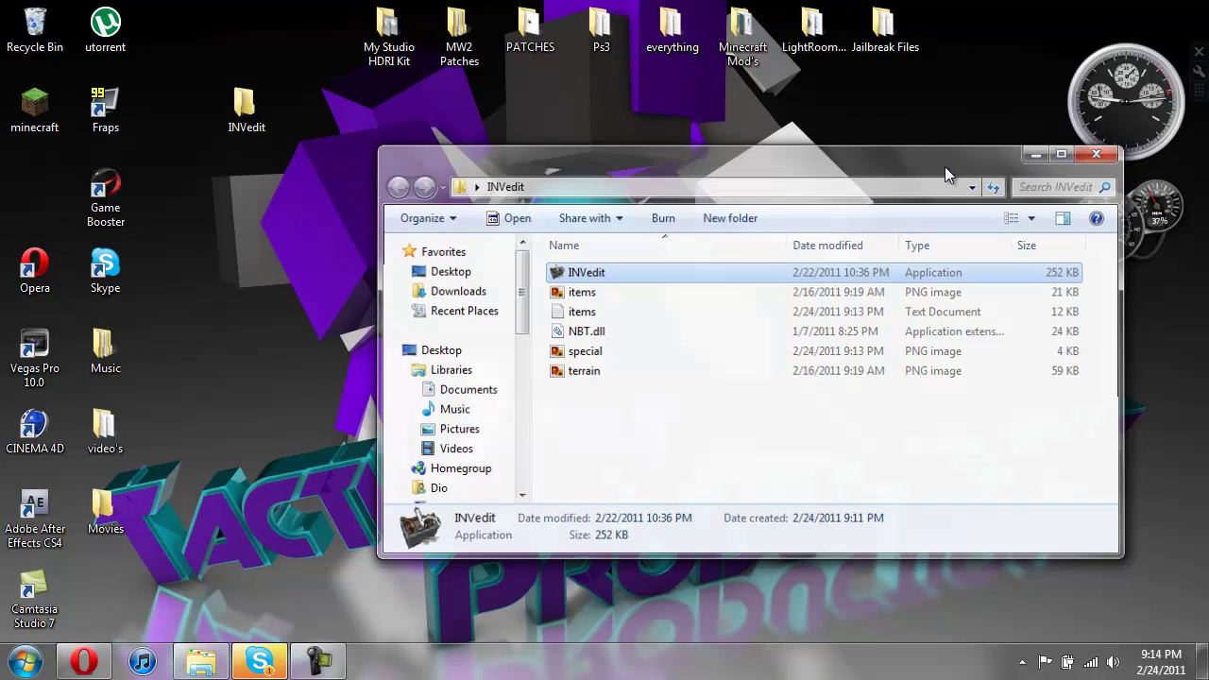
- Customize the INVedit desktop folder to use the icon contained in the INVedit application file
right_click(244, 111)
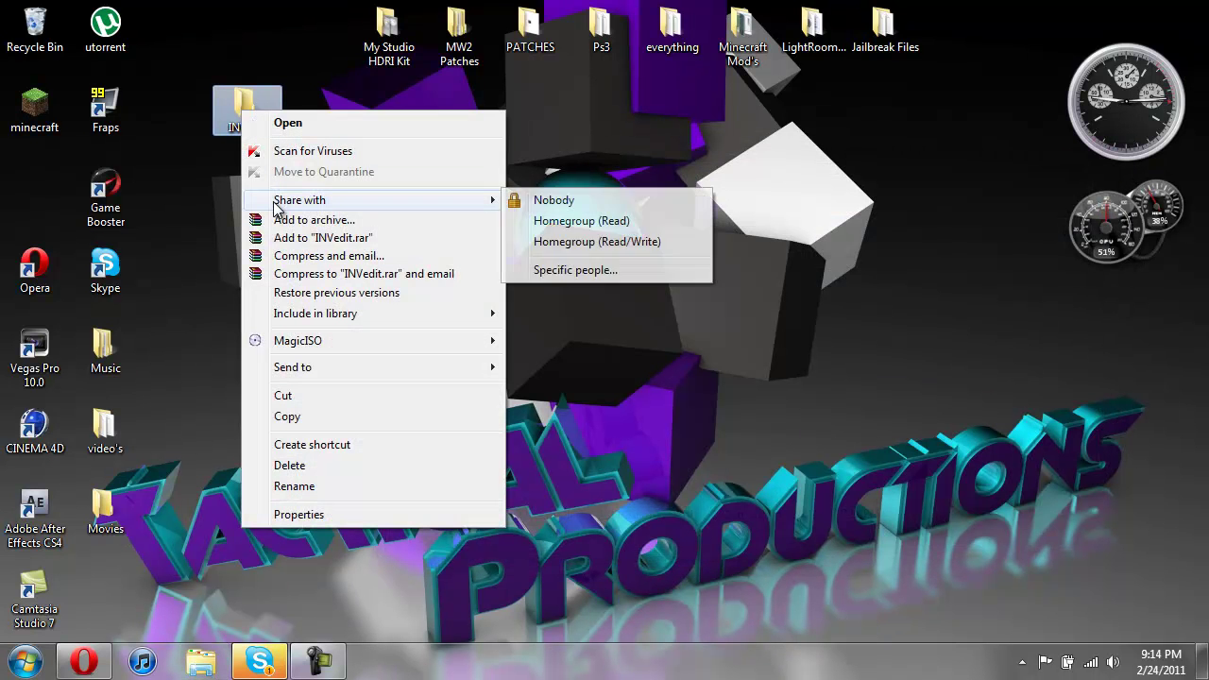
click(340, 519)
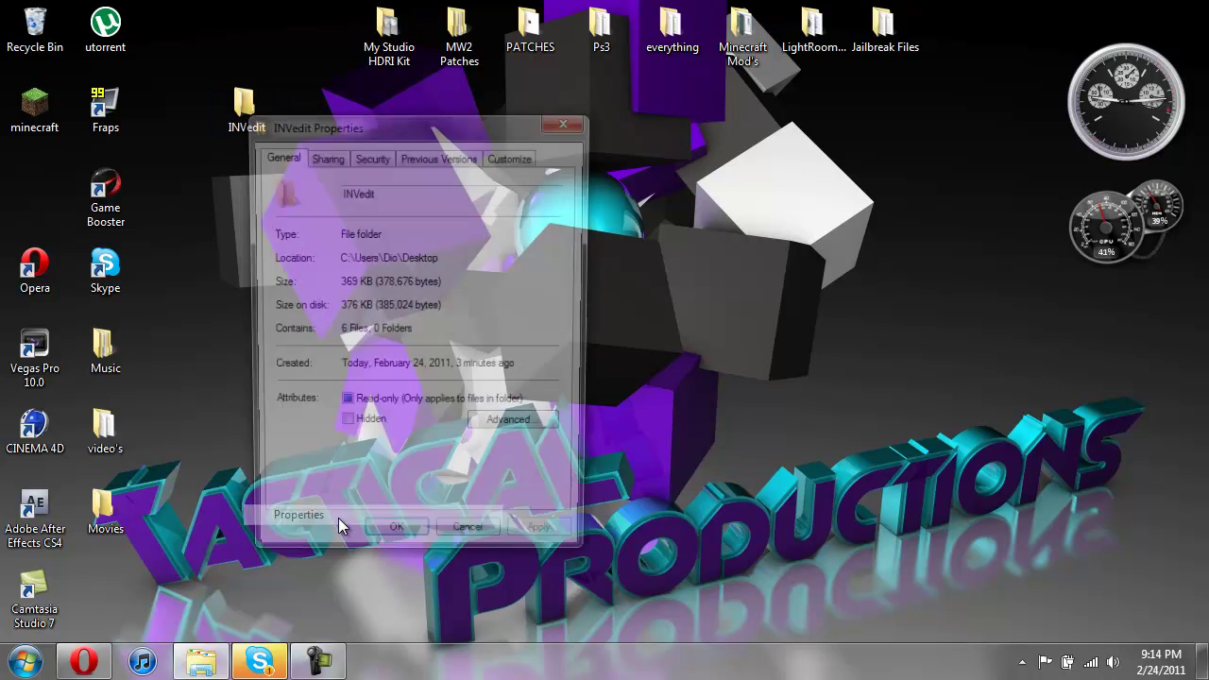
click(508, 158)
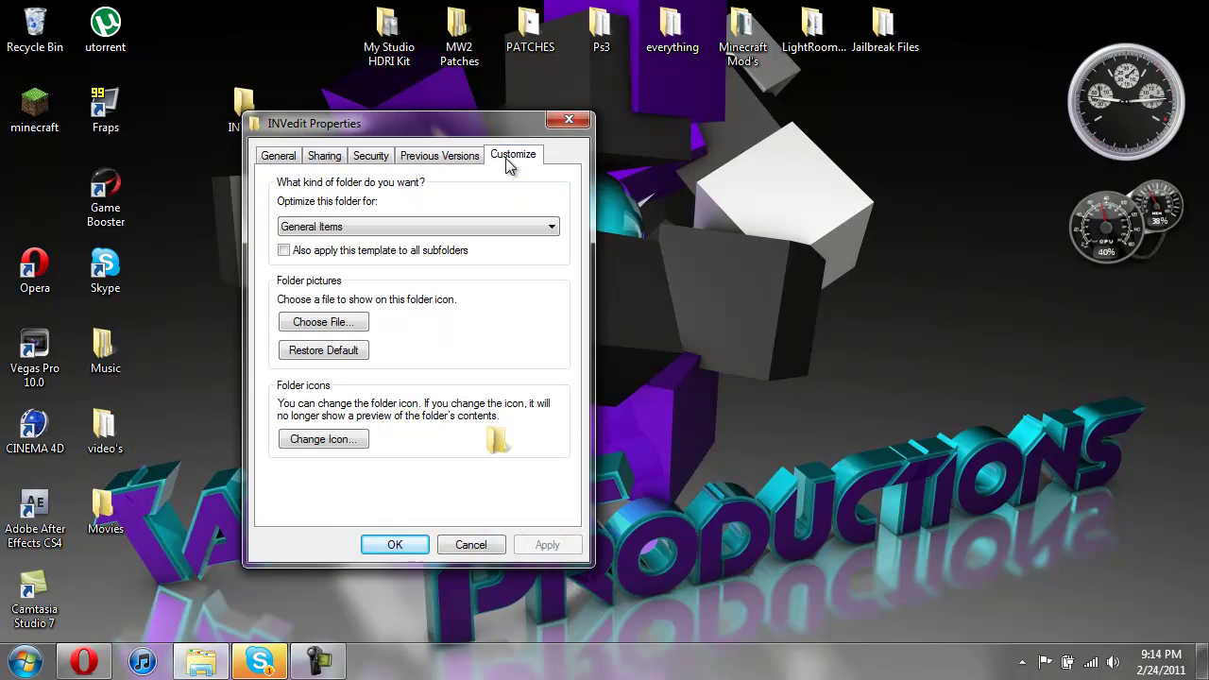
click(325, 439)
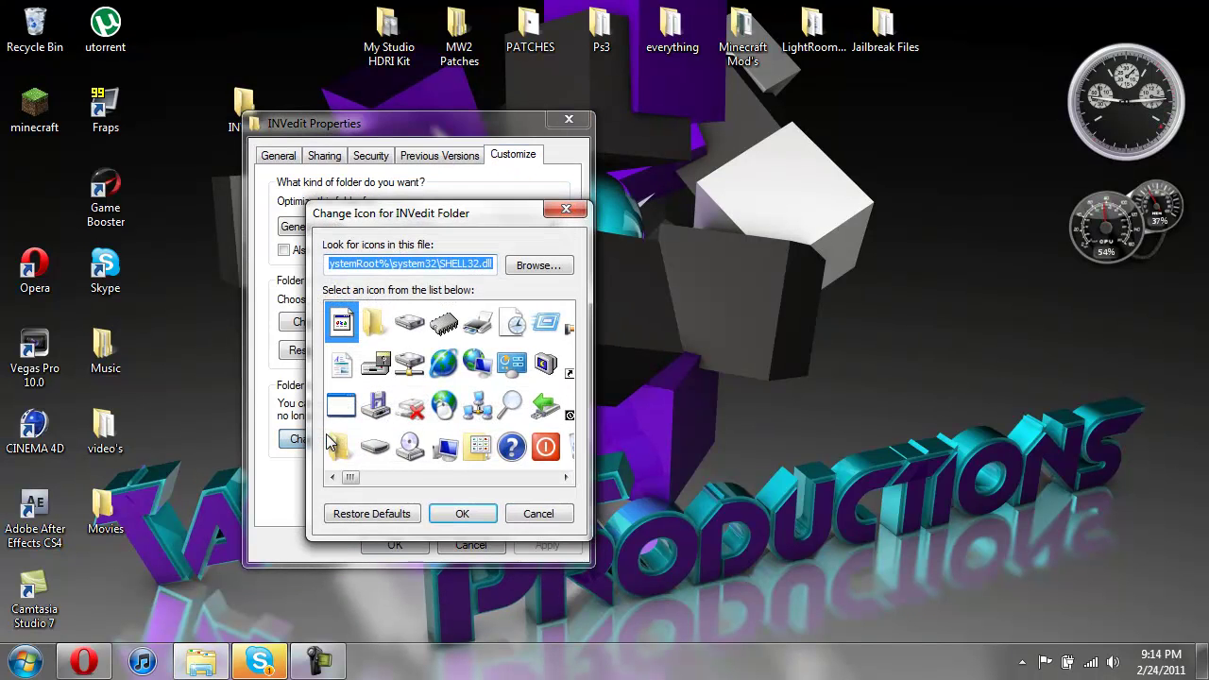
click(551, 267)
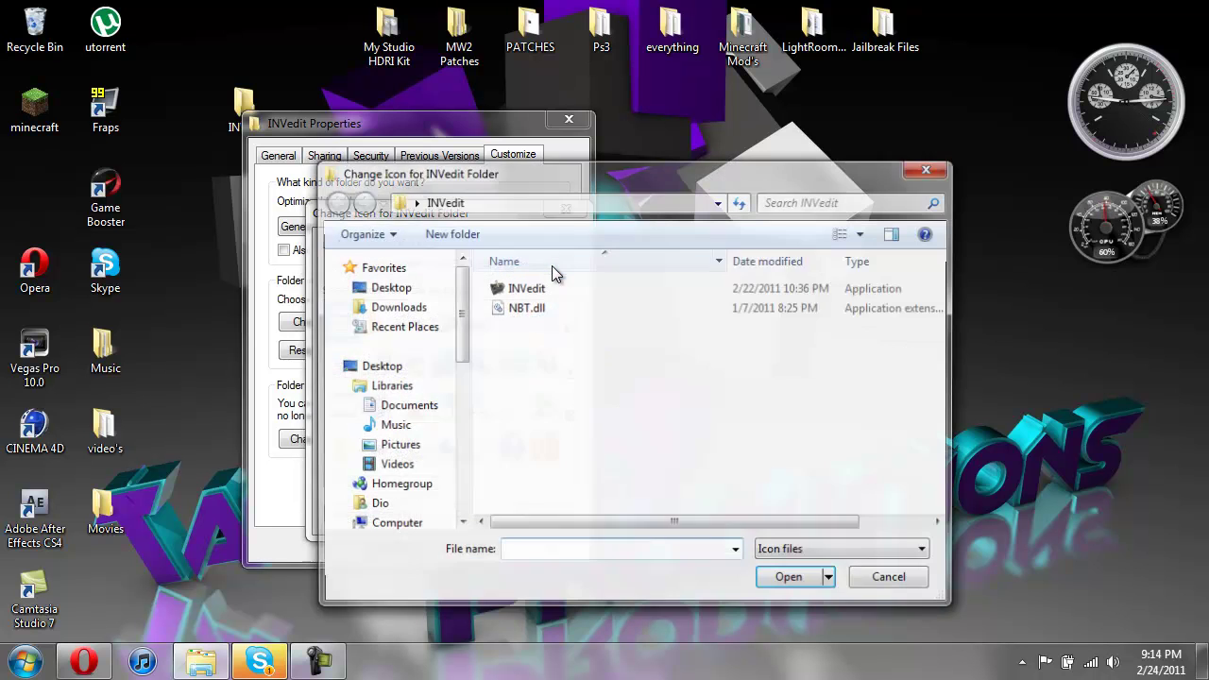
click(385, 289)
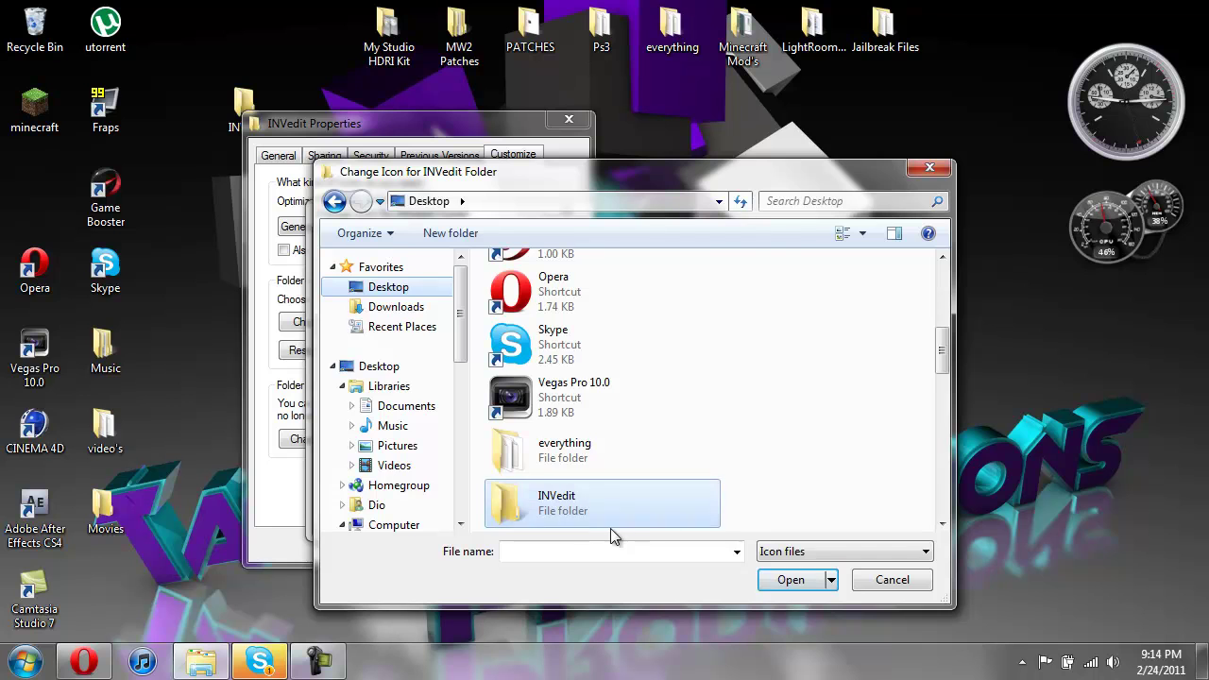
double_click(569, 506)
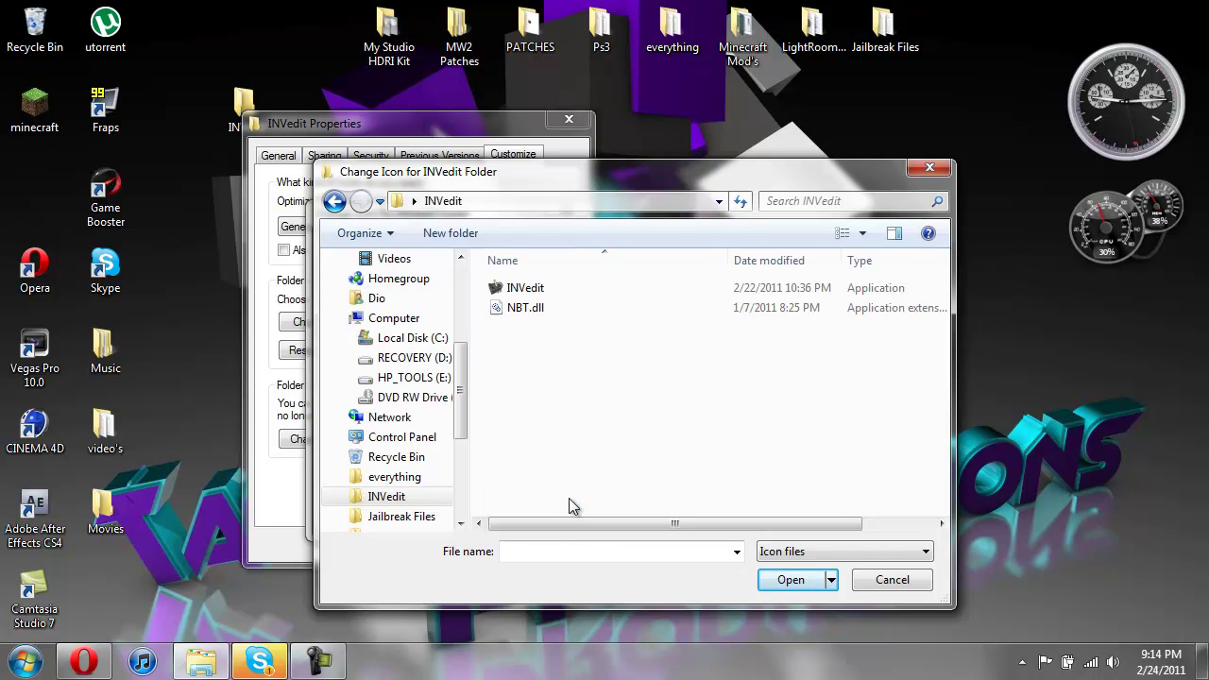
click(527, 295)
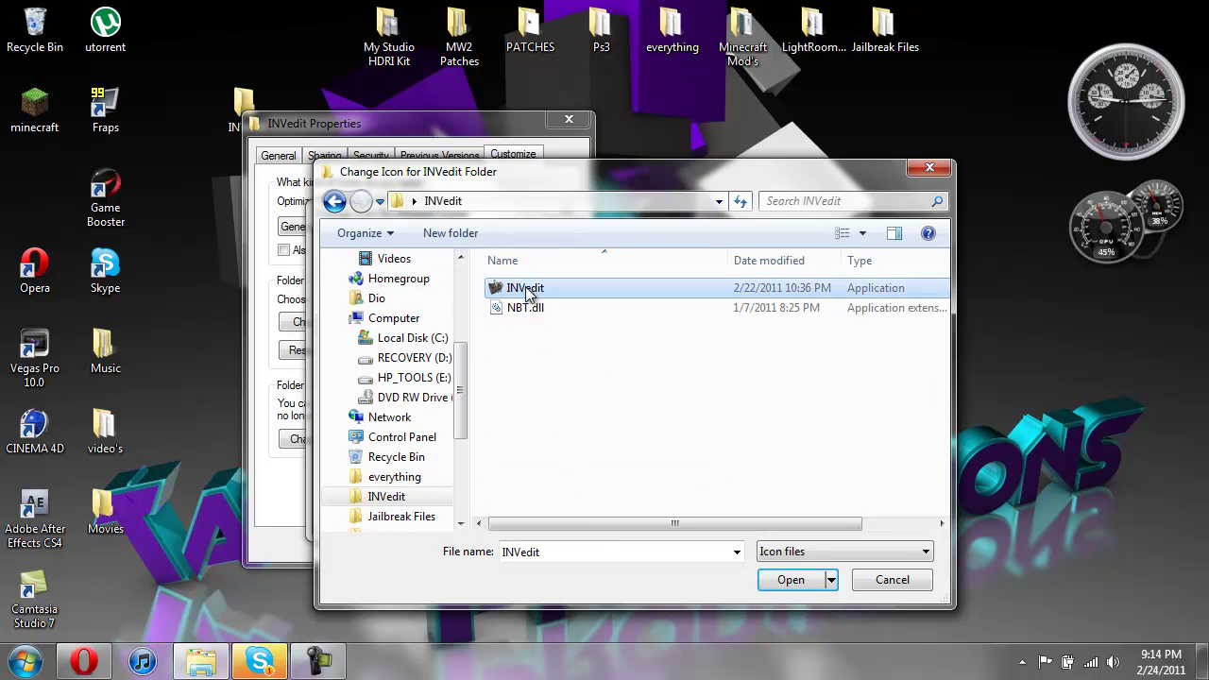
click(778, 582)
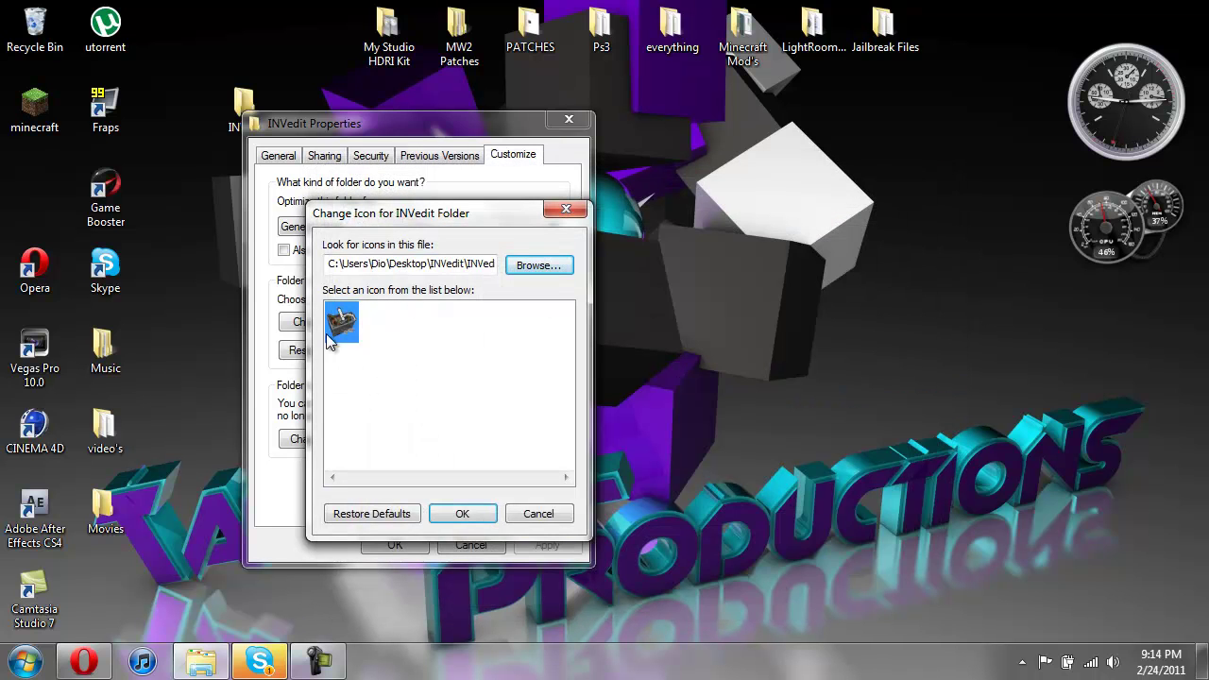
click(462, 513)
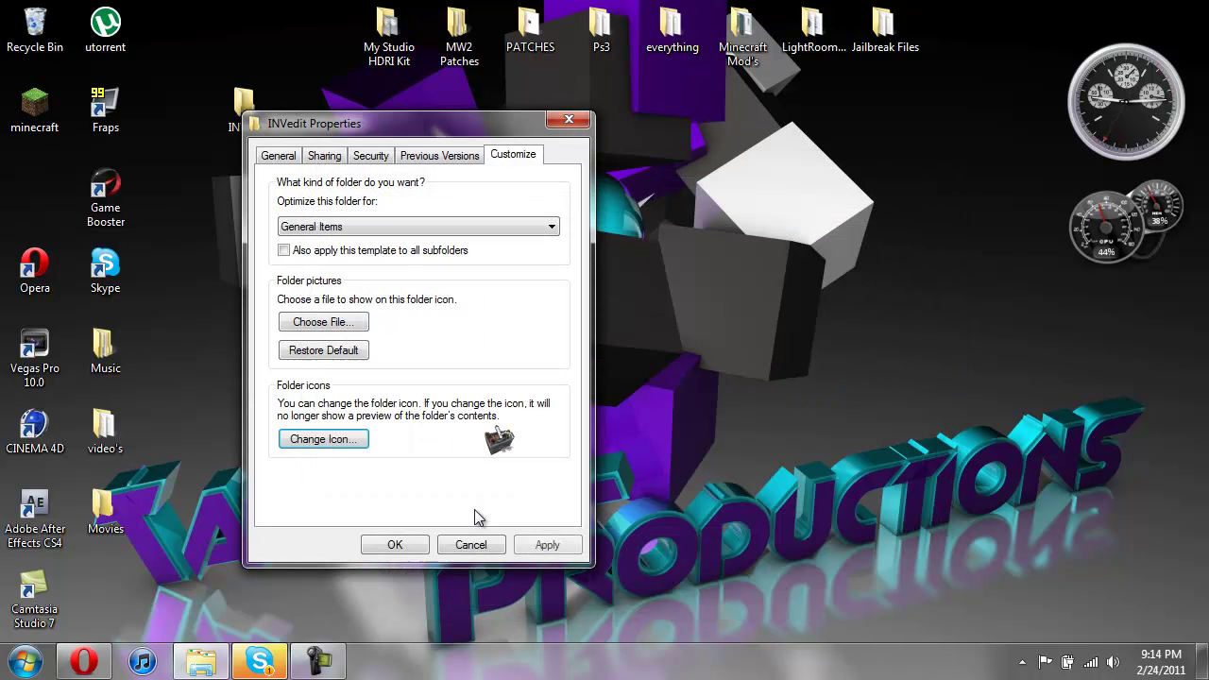
- Apply the folder icon change and place the INVedit folder directly below the minecraft icon on the desktop
click(535, 547)
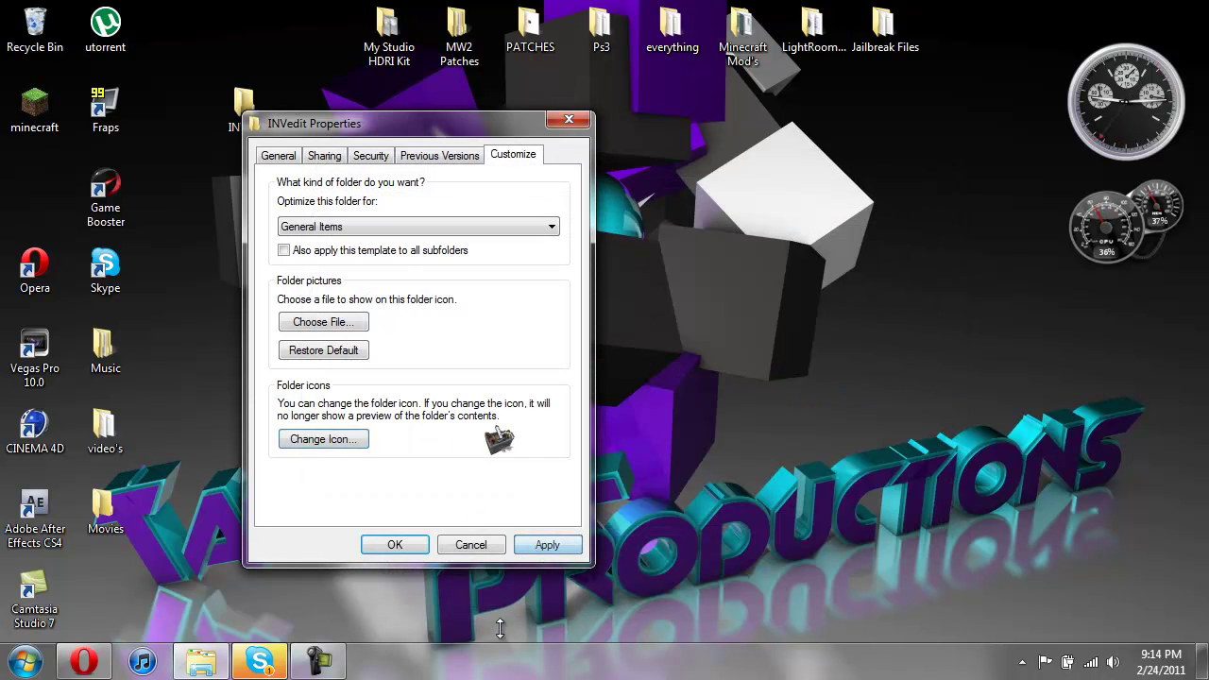
click(393, 544)
drag(256, 124, 44, 209)
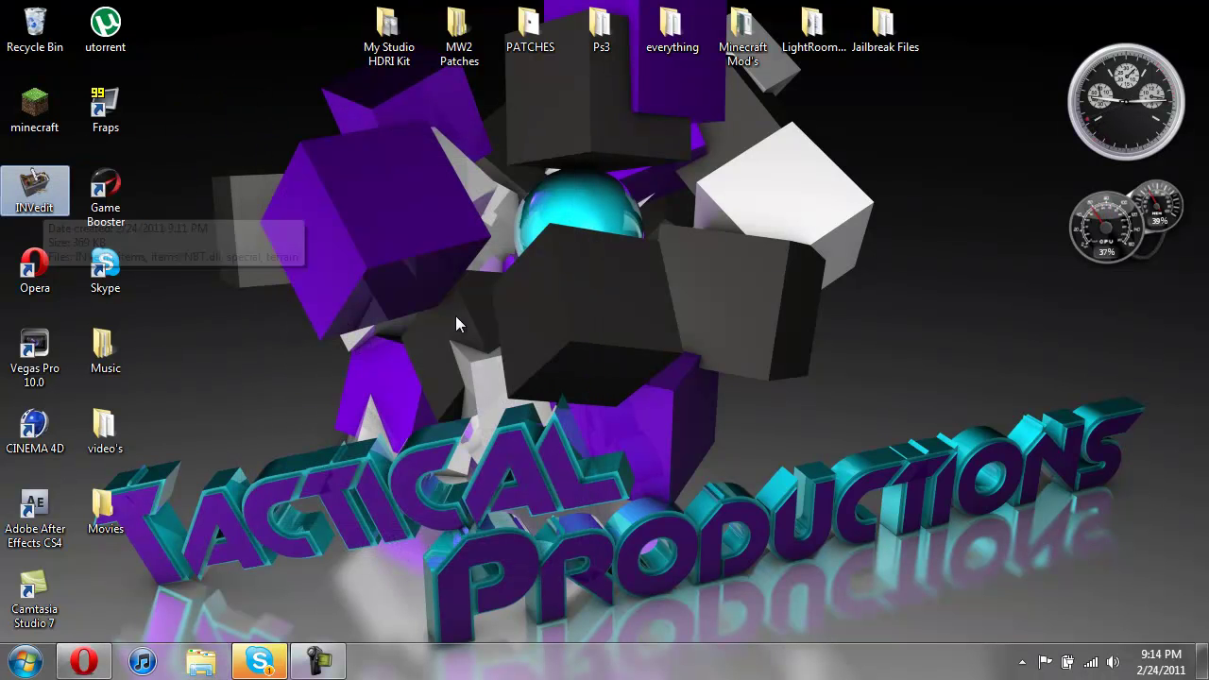